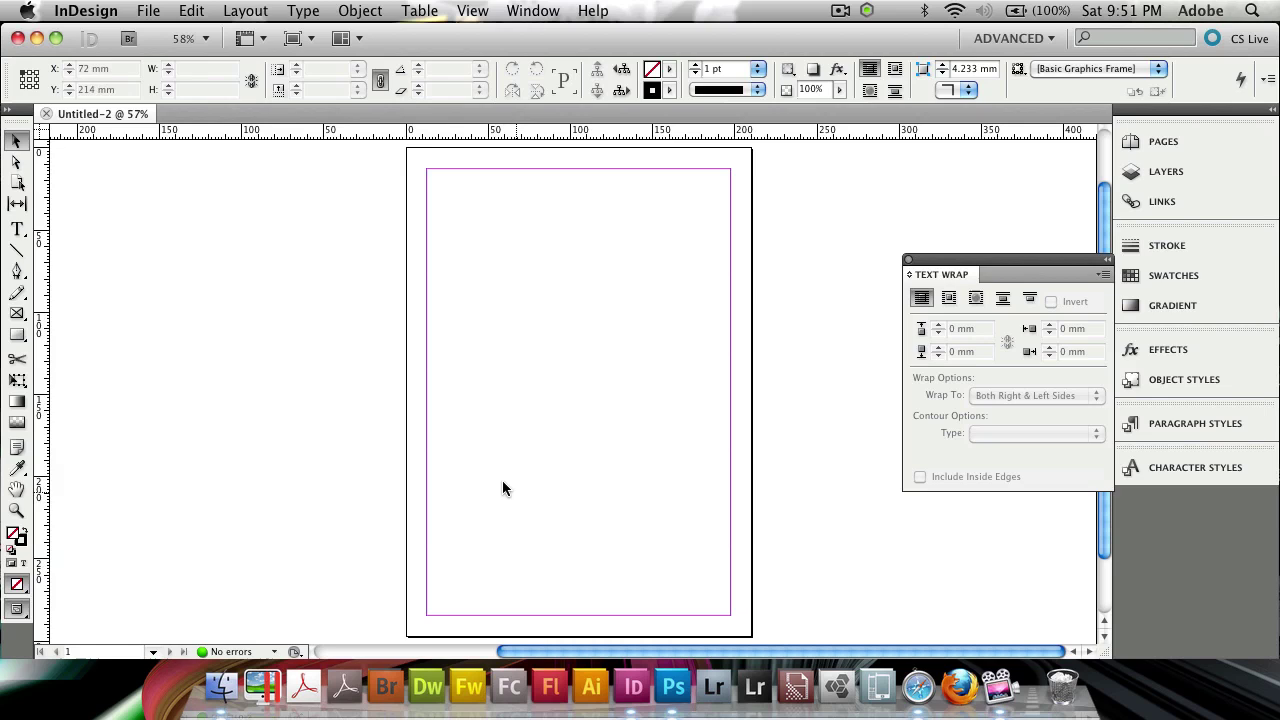
# Step: Draw a text frame across the page margins with the Type tool
pyautogui.click(26, 231)
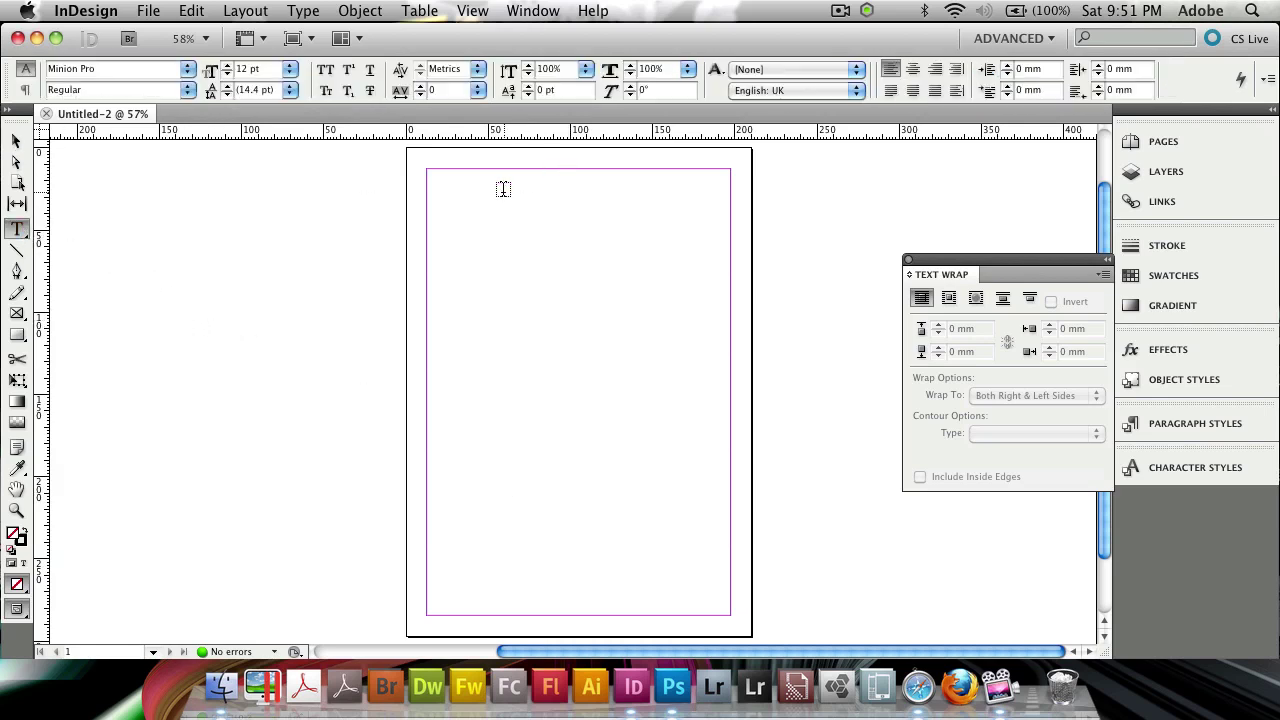
pyautogui.moveTo(427, 169); pyautogui.dragTo(731, 614)
pyautogui.rightClick(599, 346)
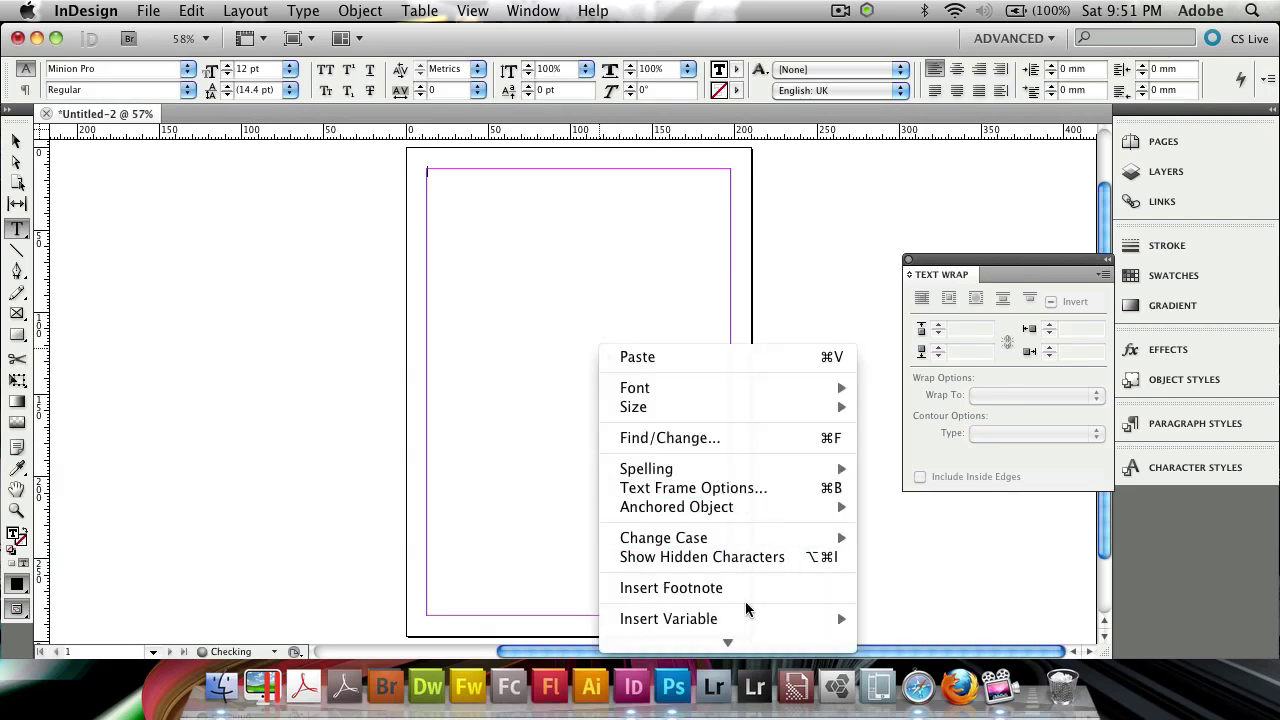
pyautogui.click(454, 371)
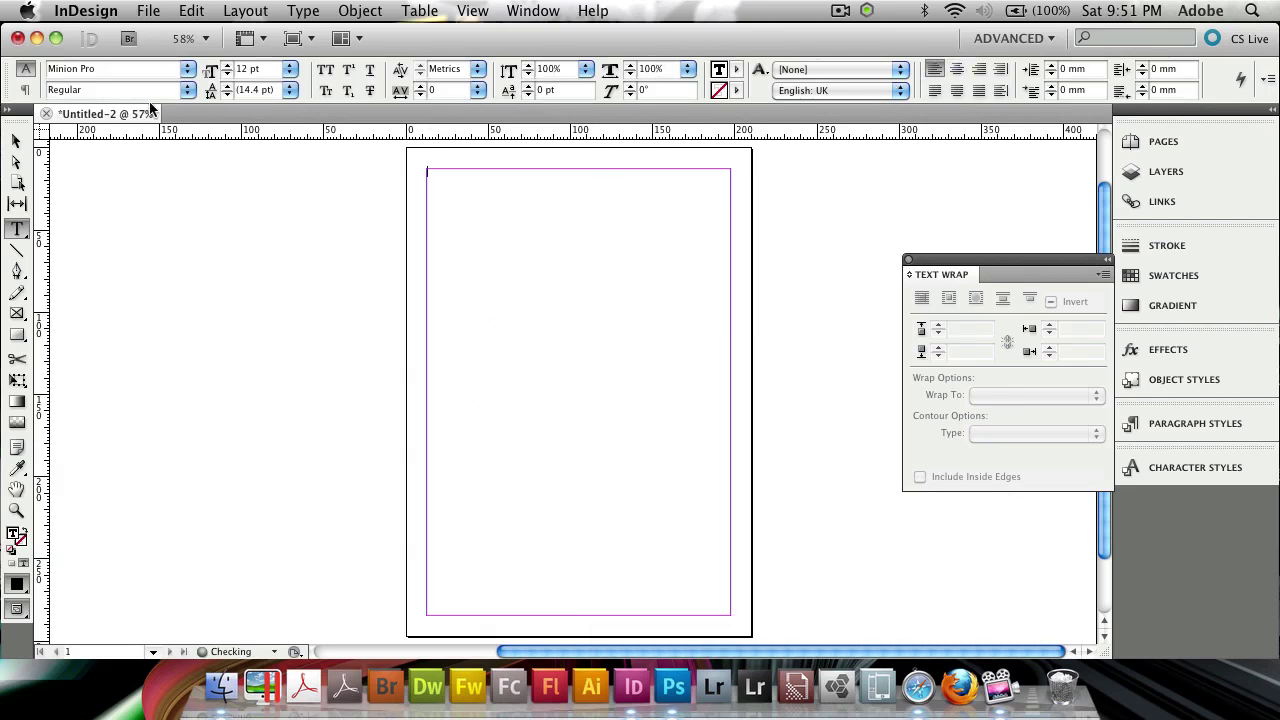
# Step: Set the text frame to 3 columns in the Control panel
pyautogui.click(25, 90)
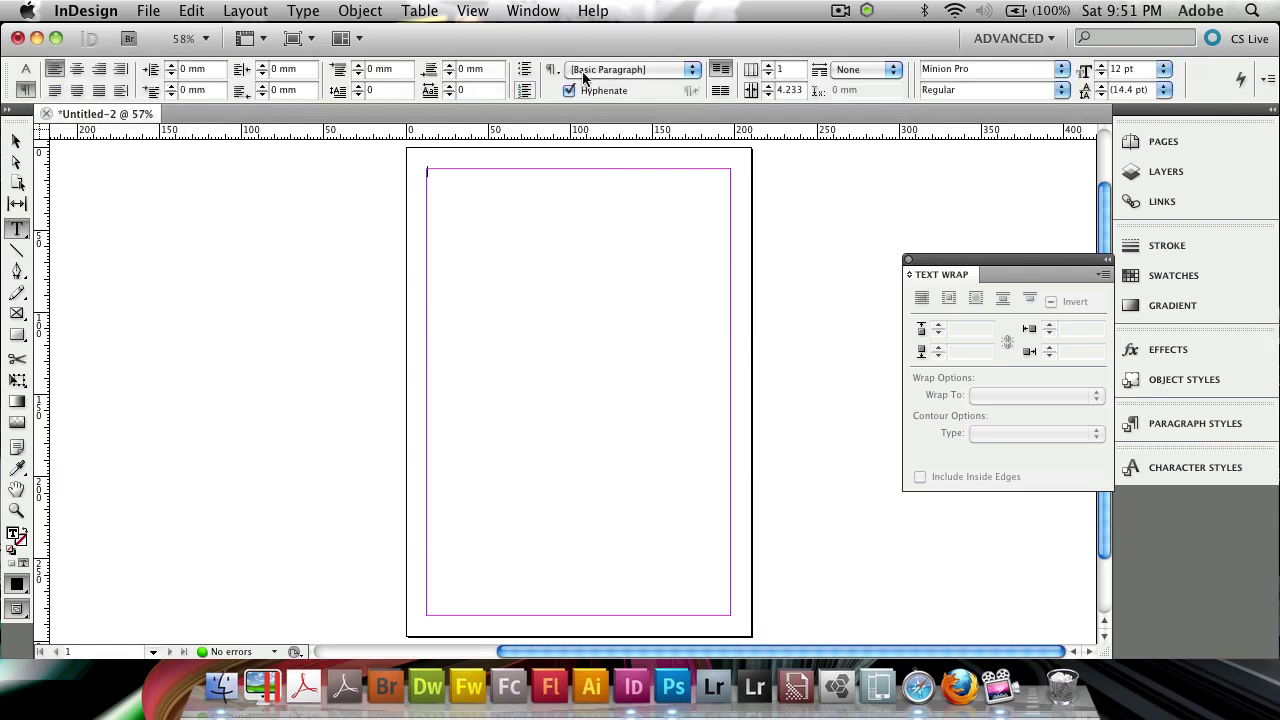
pyautogui.click(772, 68)
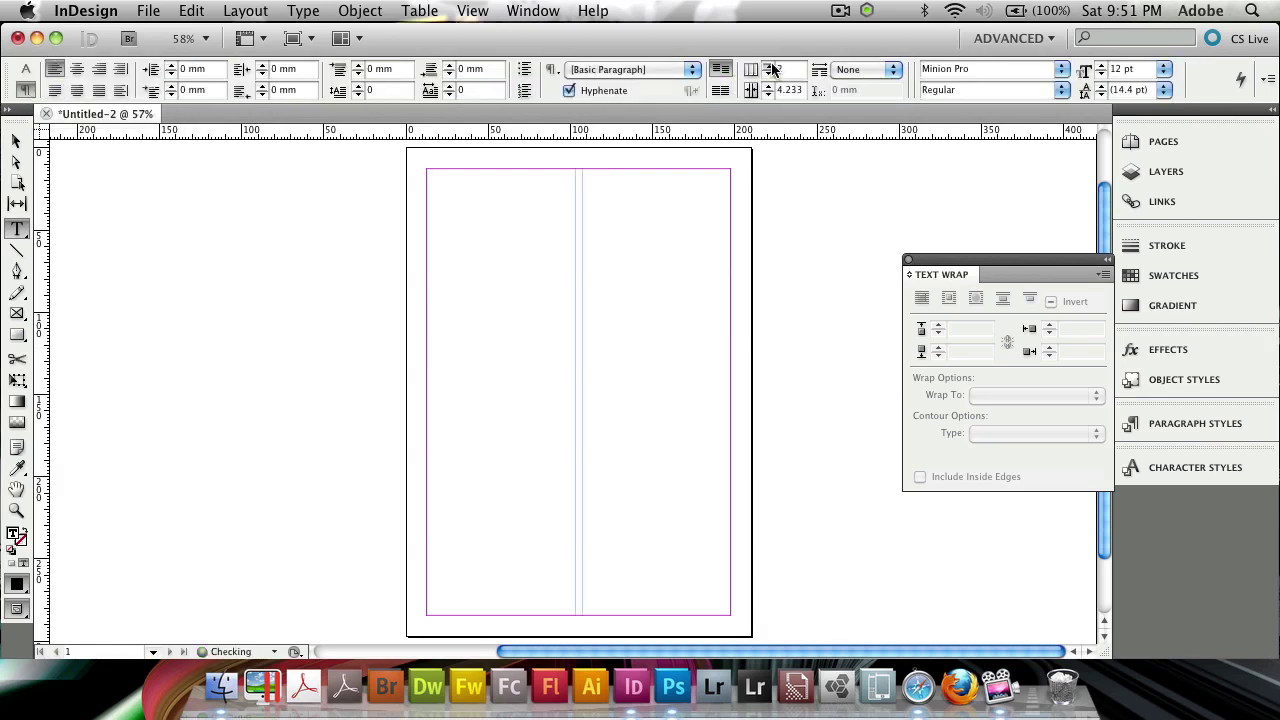
pyautogui.click(772, 68)
# Step: Fill the three-column frame with placeholder text and return to the Selection tool
pyautogui.rightClick(446, 184)
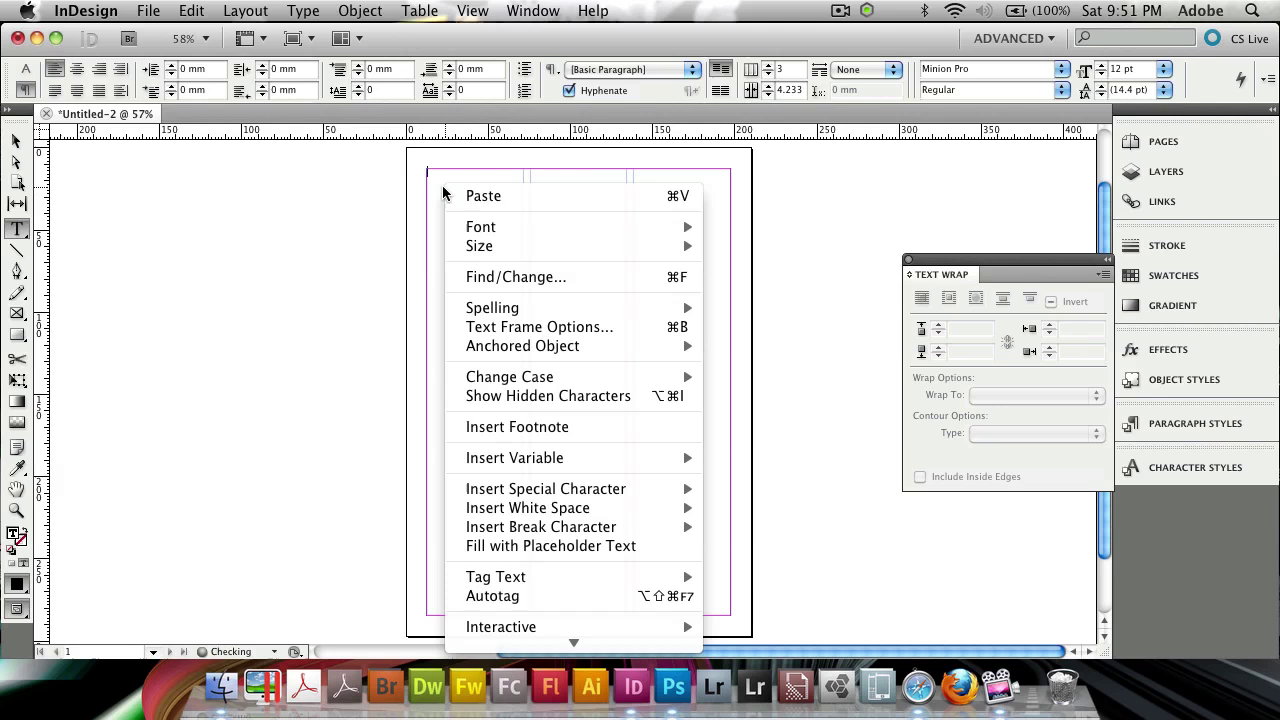
pyautogui.click(575, 543)
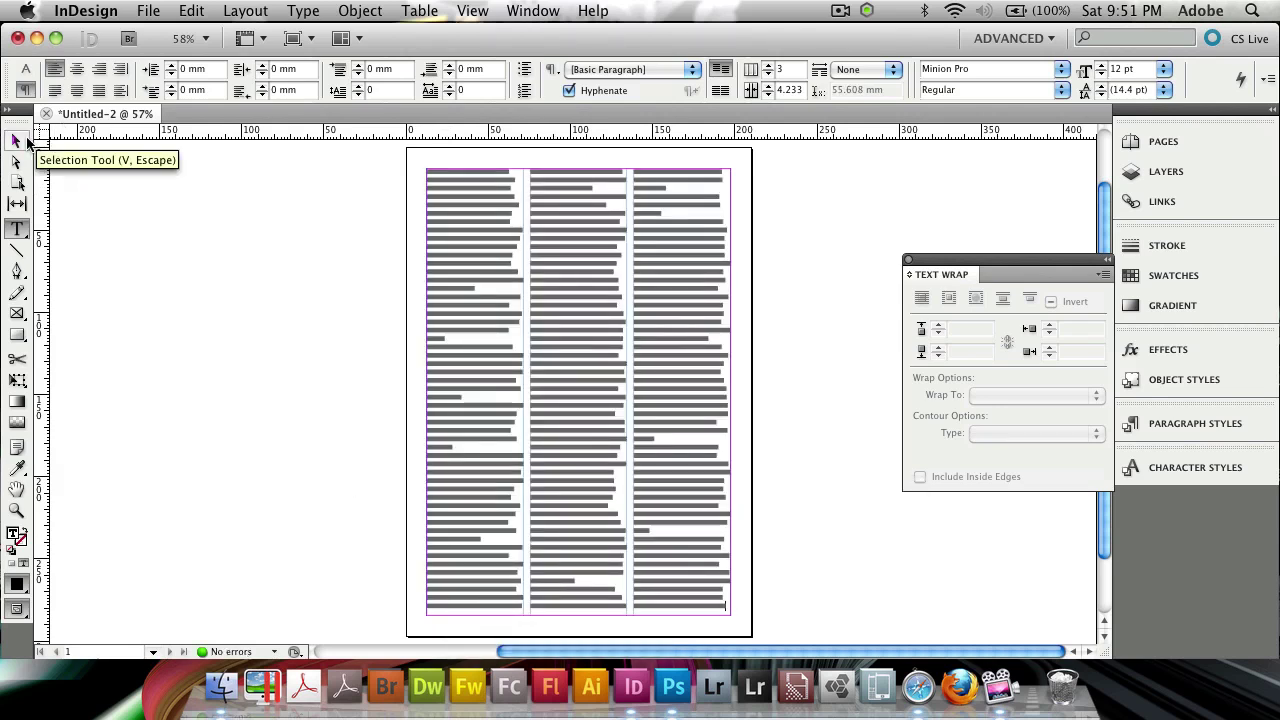
pyautogui.click(16, 141)
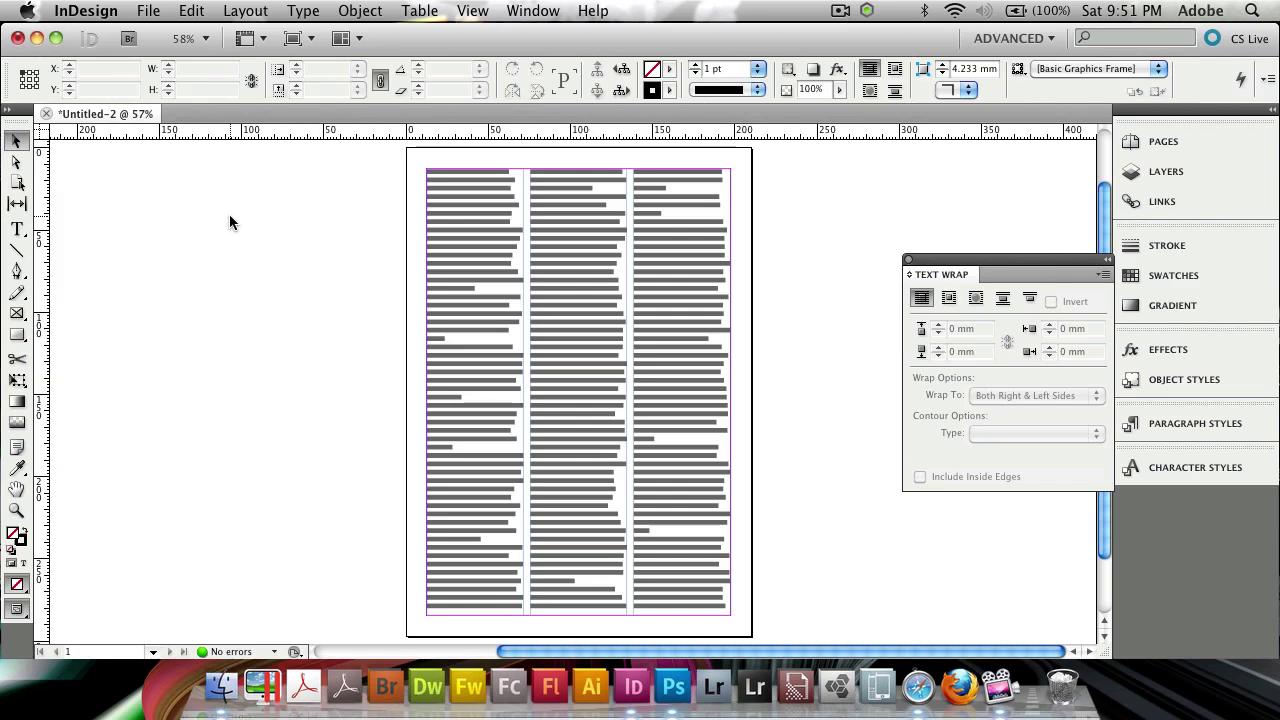
# Step: At 100% zoom, select the whole story and justify it with last lines aligned left
pyautogui.click(206, 38)
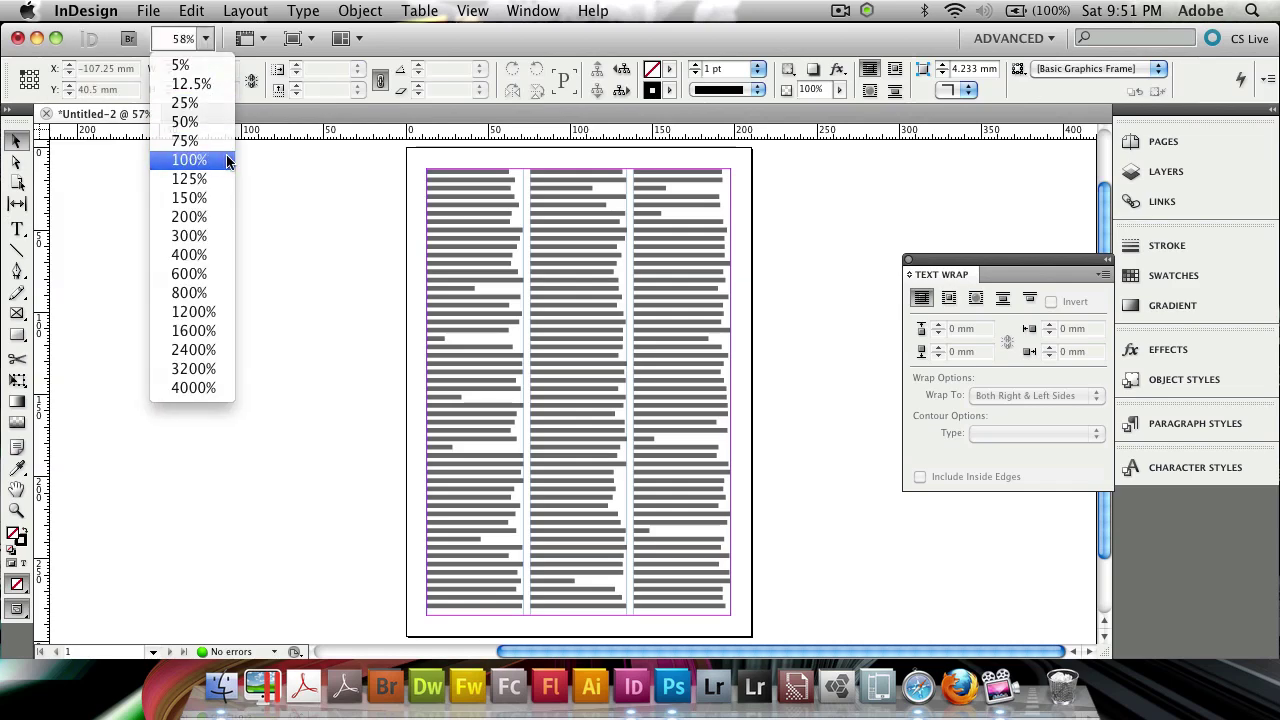
pyautogui.click(190, 160)
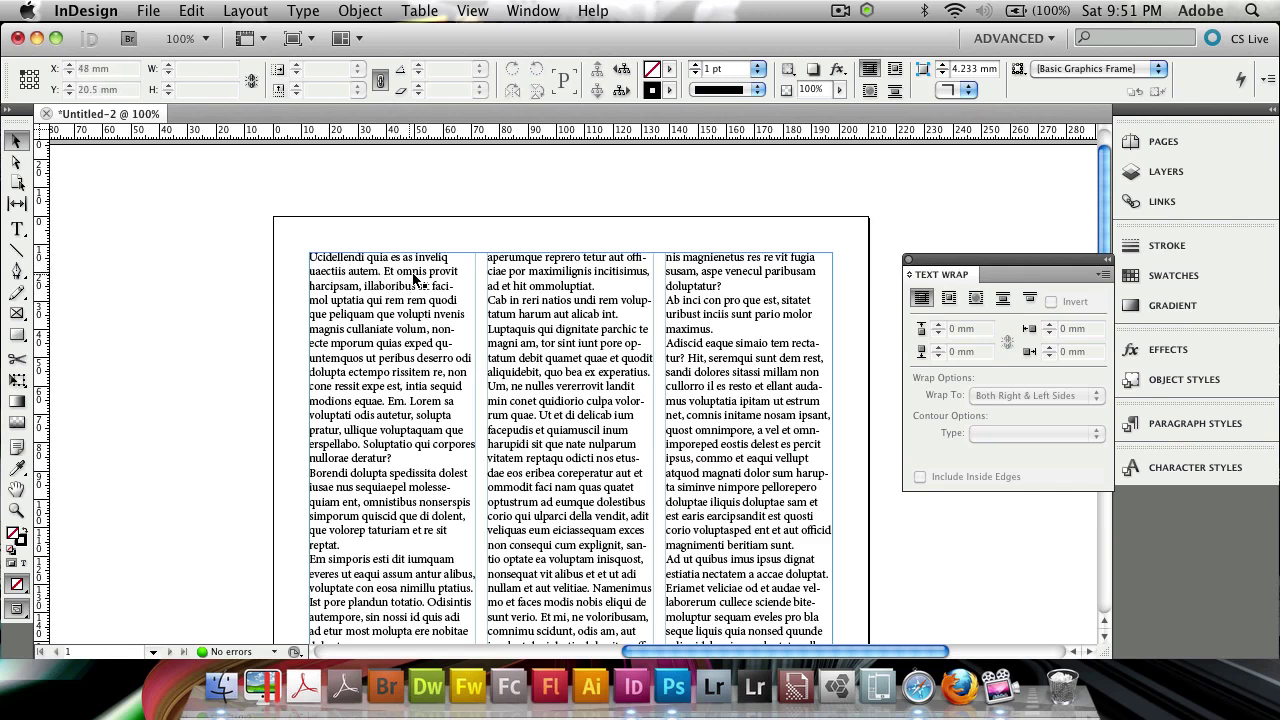
pyautogui.doubleClick(398, 278)
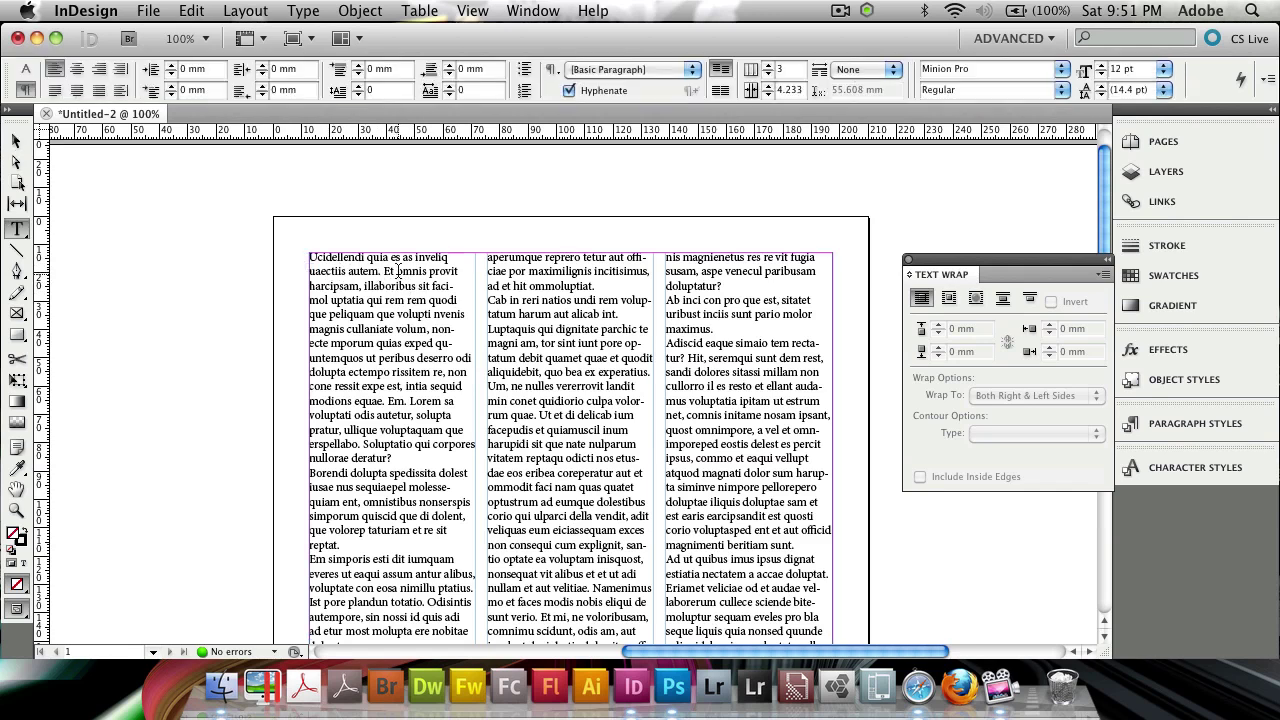
pyautogui.tripleClick(398, 278)
pyautogui.press('super+a')
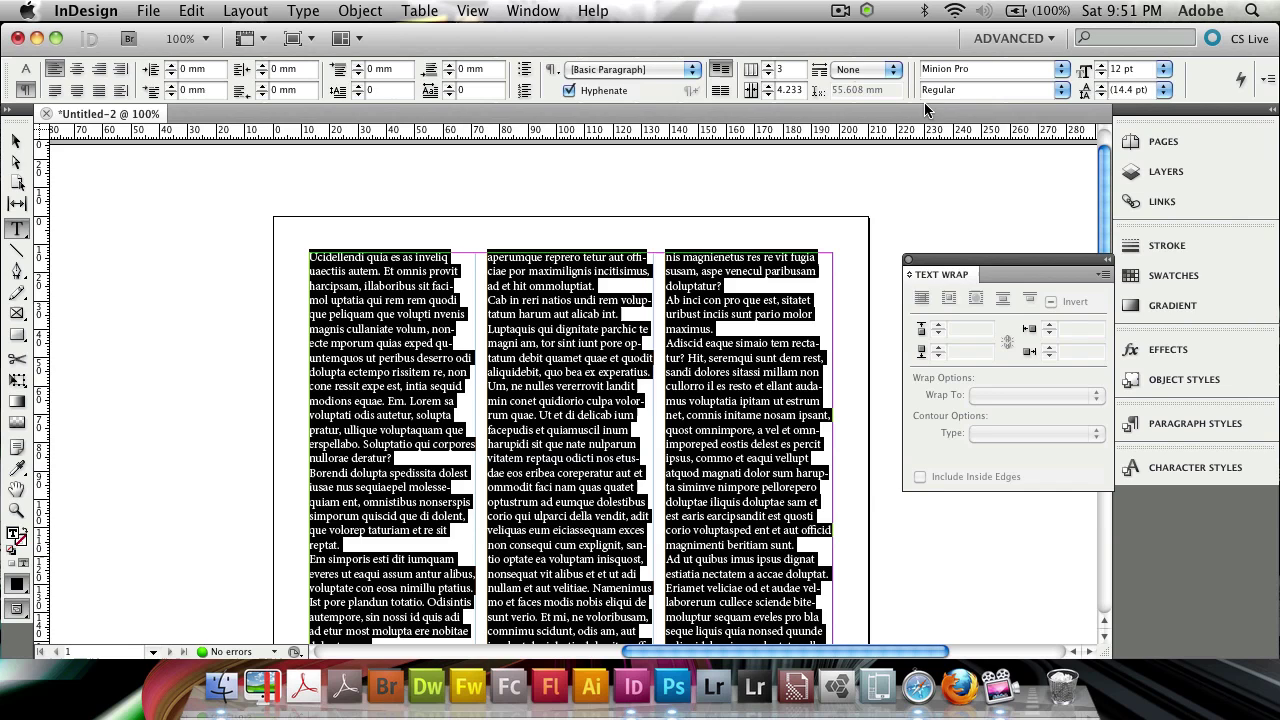
pyautogui.click(55, 91)
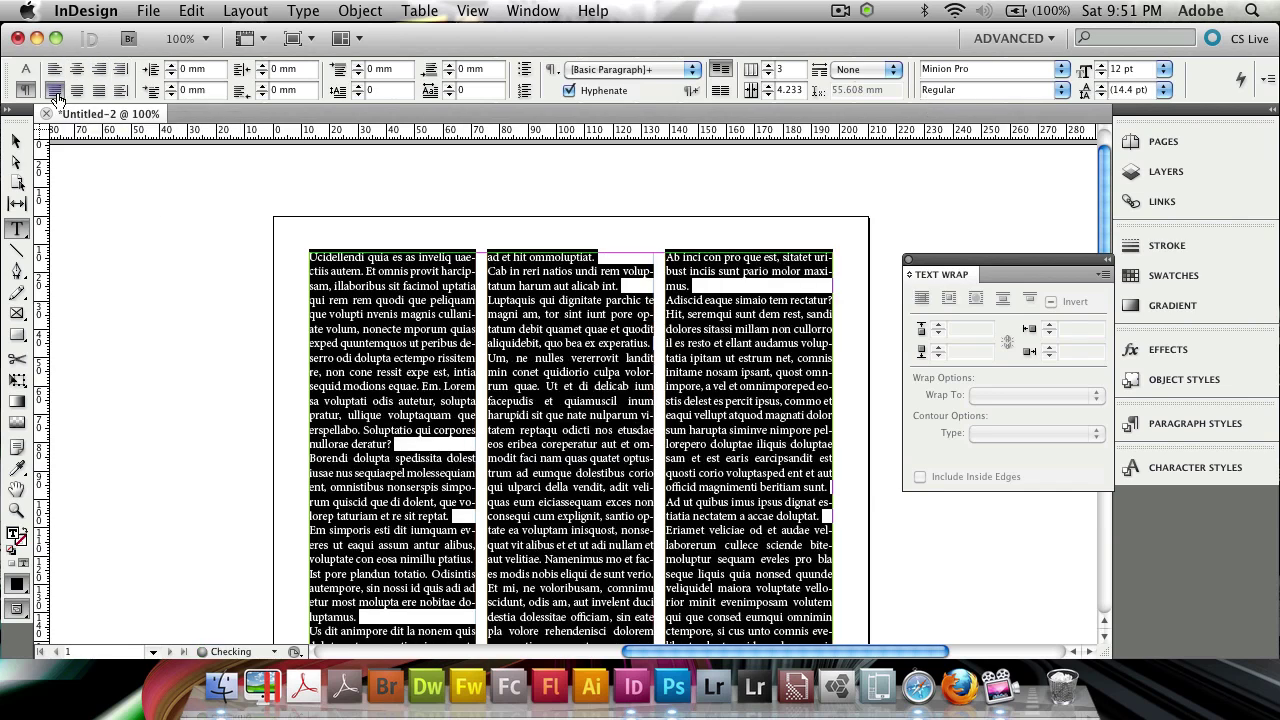
pyautogui.click(401, 334)
pyautogui.scroll(-10, 418, 304)
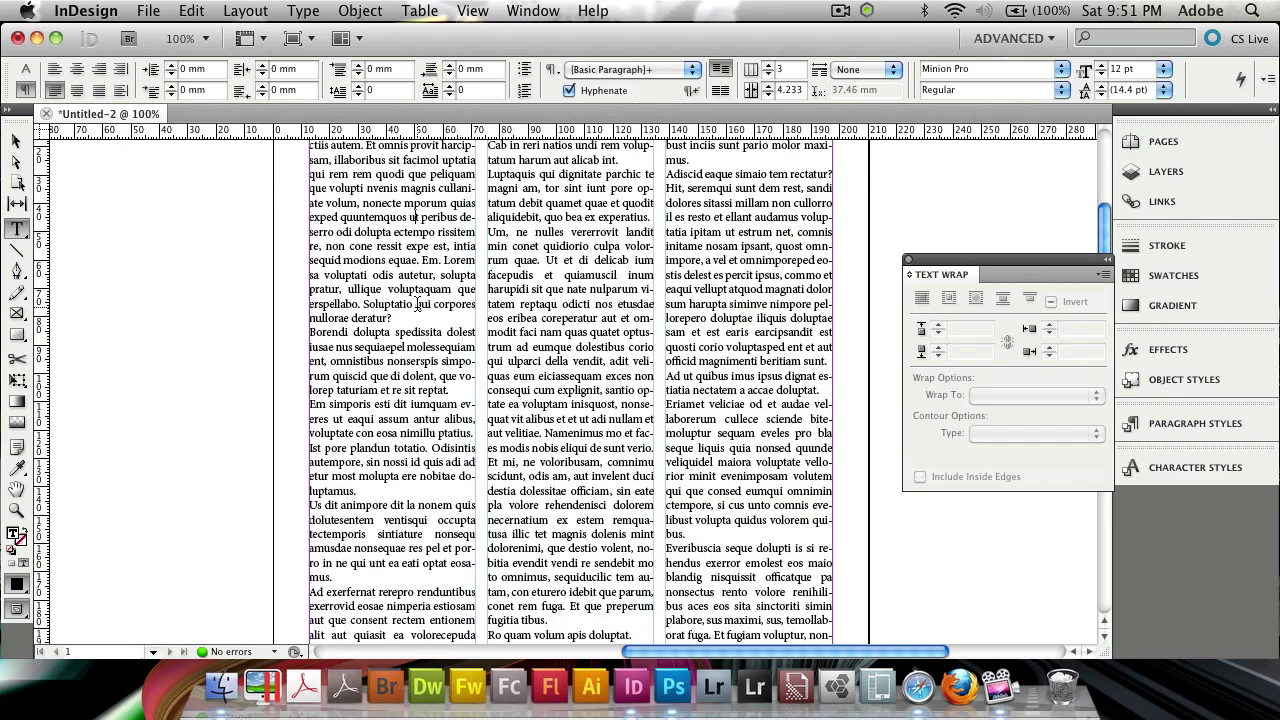
pyautogui.scroll(10, 418, 304)
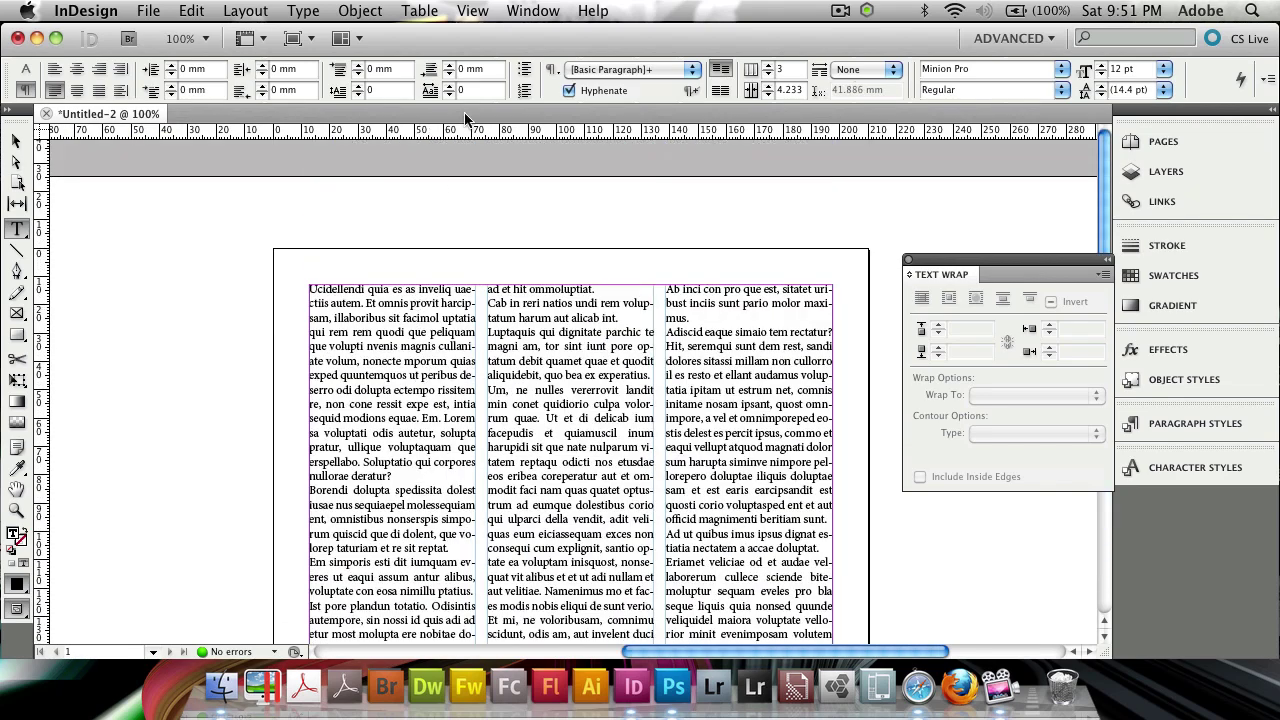
# Step: Try the drop cap and space before/after settings, then give every paragraph a 6 mm first-line indent
pyautogui.hotkey('ctrl', 'a')
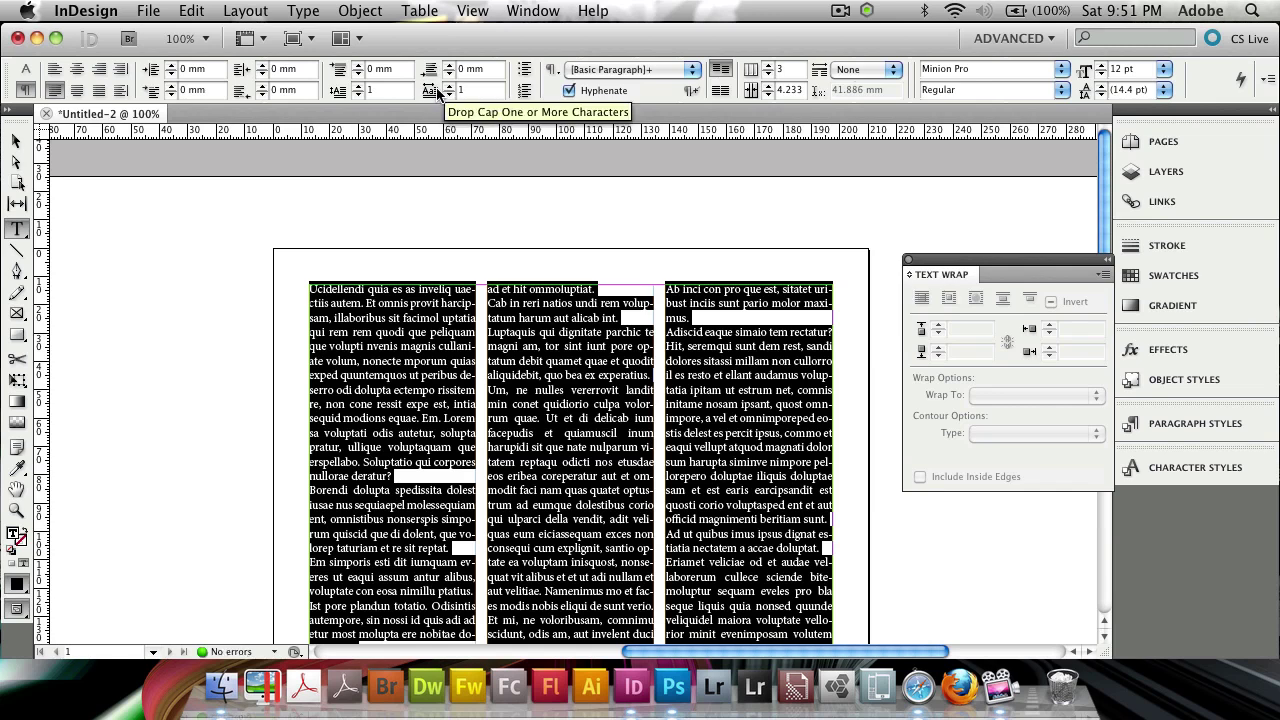
pyautogui.click(449, 86)
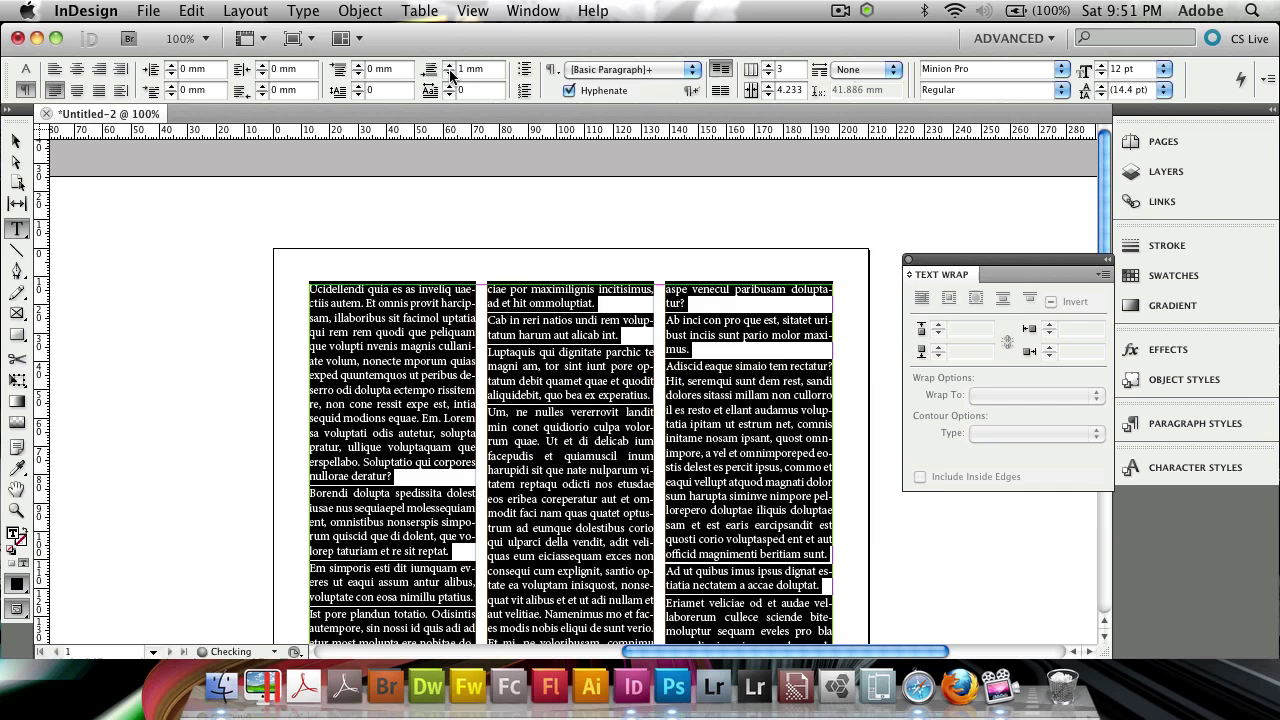
pyautogui.click(447, 73)
pyautogui.click(356, 64)
pyautogui.click(356, 64)
pyautogui.click(358, 75)
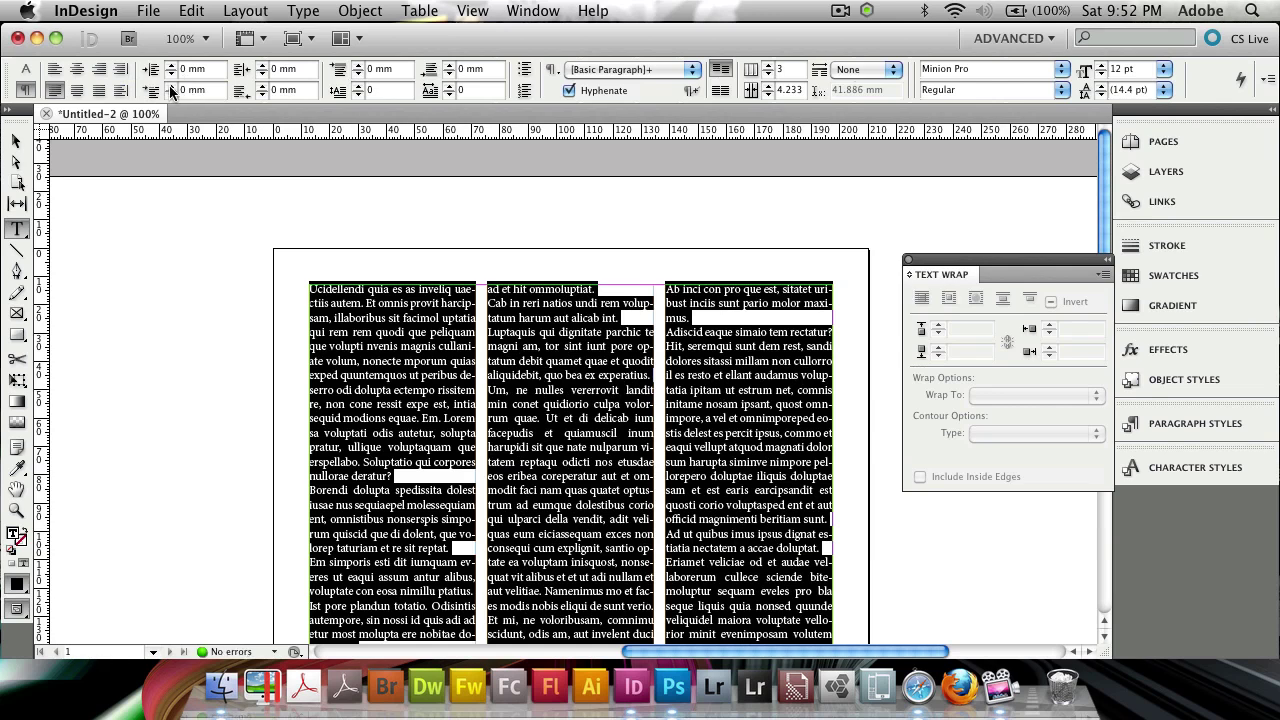
pyautogui.click(171, 87)
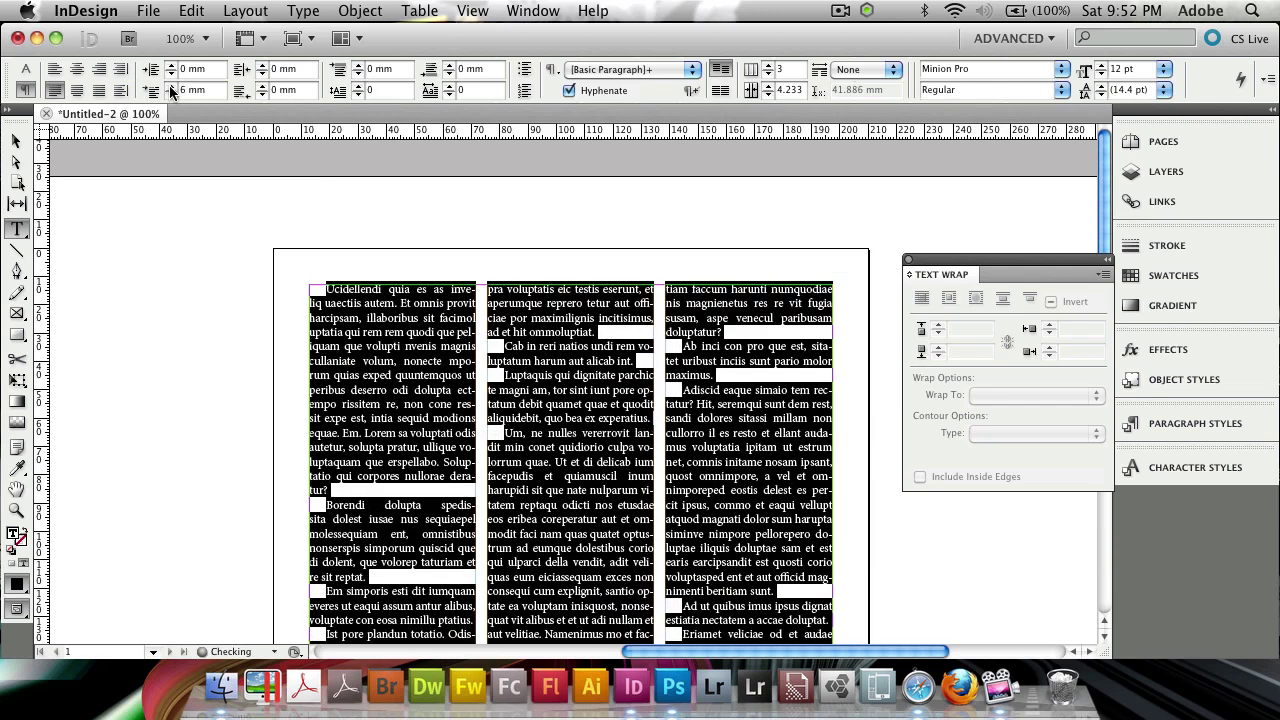
pyautogui.click(412, 371)
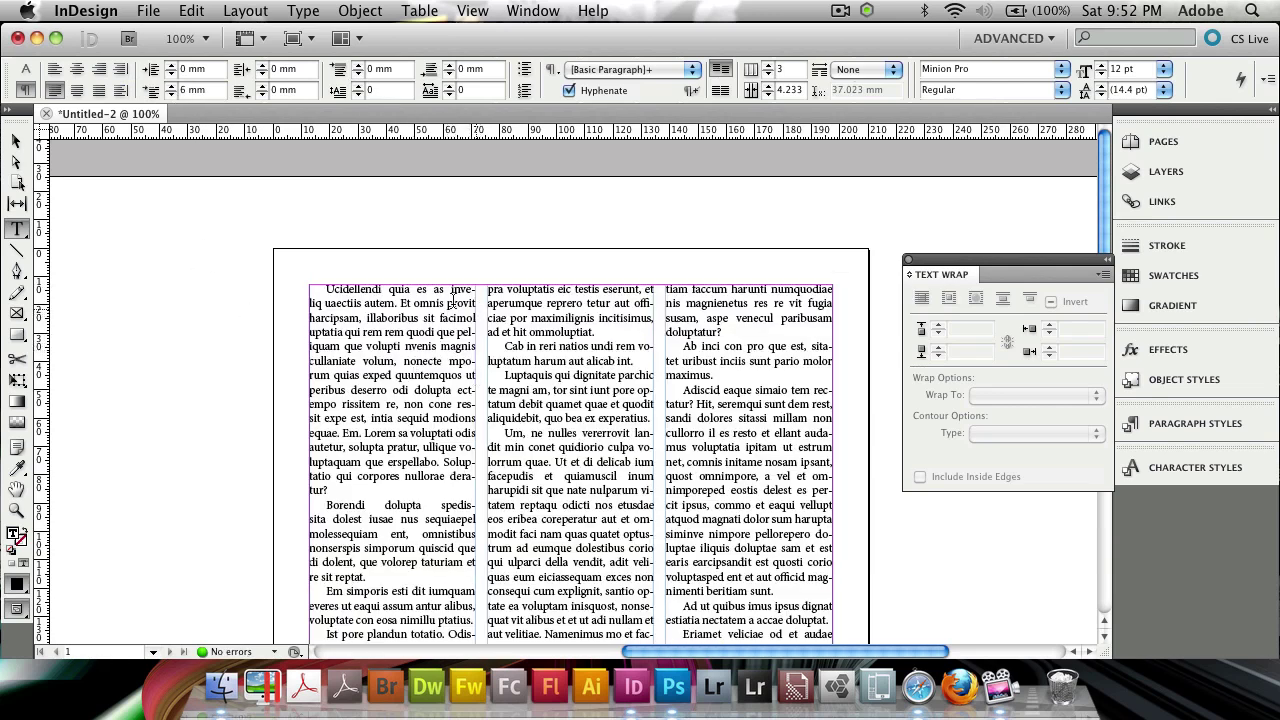
# Step: Insert a paragraph break before 'Et omnis provit' and select the opening Ucidellendi sentence
pyautogui.press('Return')
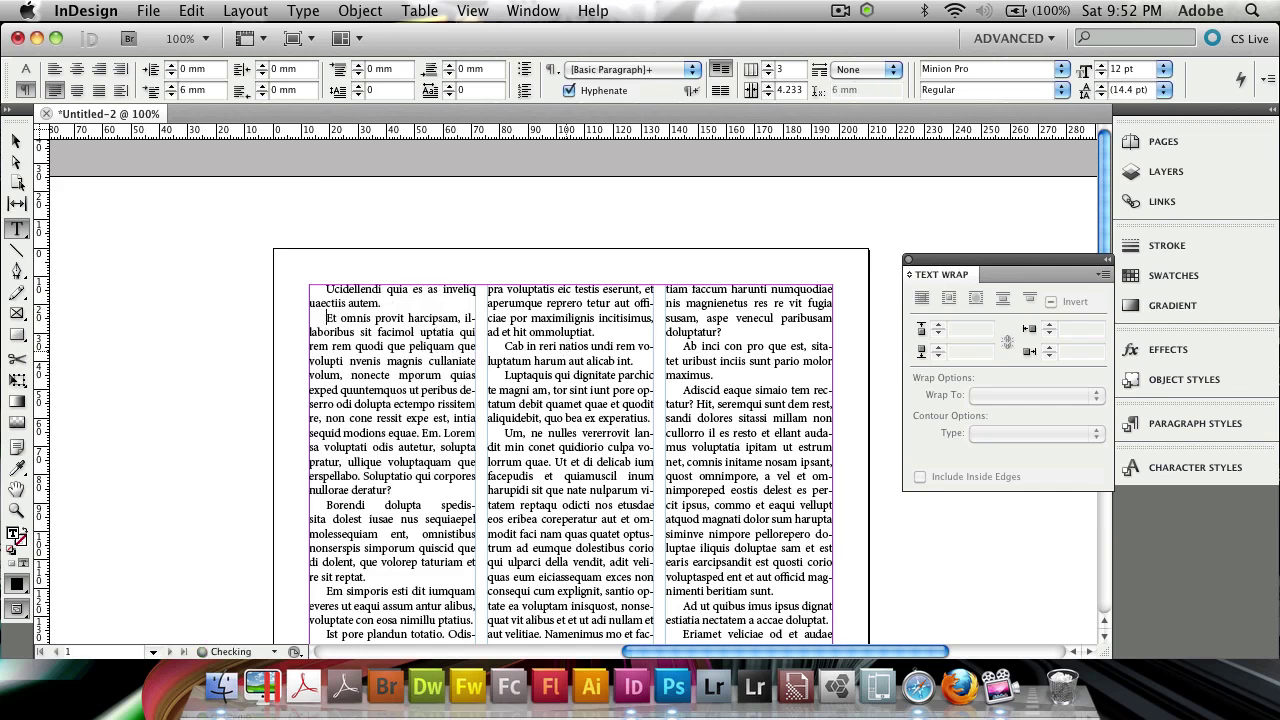
pyautogui.press('BackSpace')
pyautogui.press('Return')
pyautogui.moveTo(393, 302); pyautogui.dragTo(328, 287)
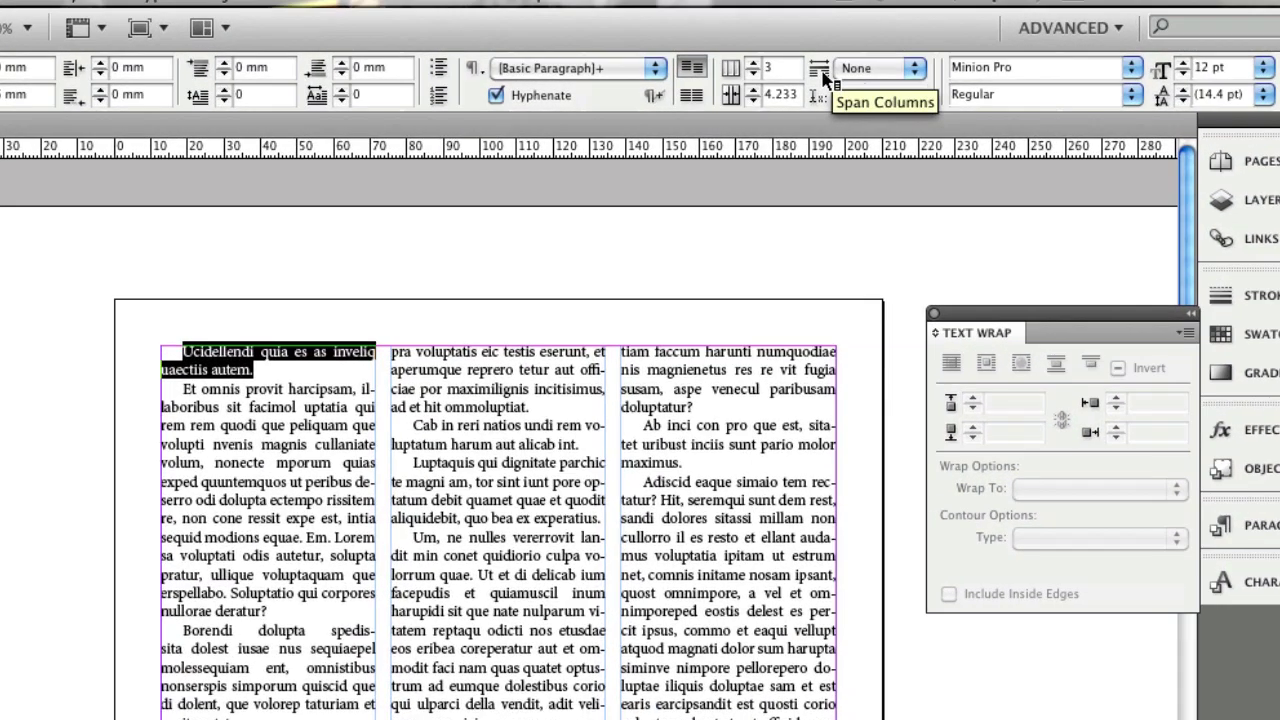
# Step: Try spanning the opening paragraph across 2, 3 and 4 columns, then set it to Span All
pyautogui.click(879, 67)
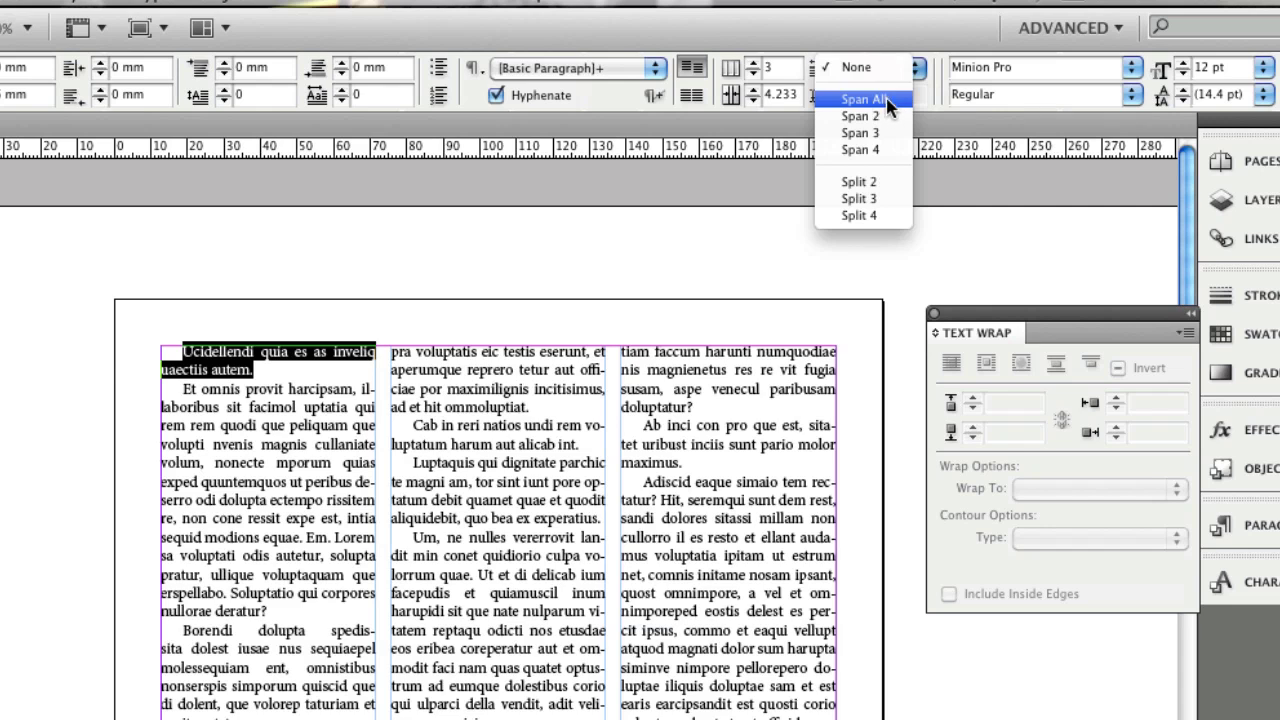
pyautogui.click(893, 116)
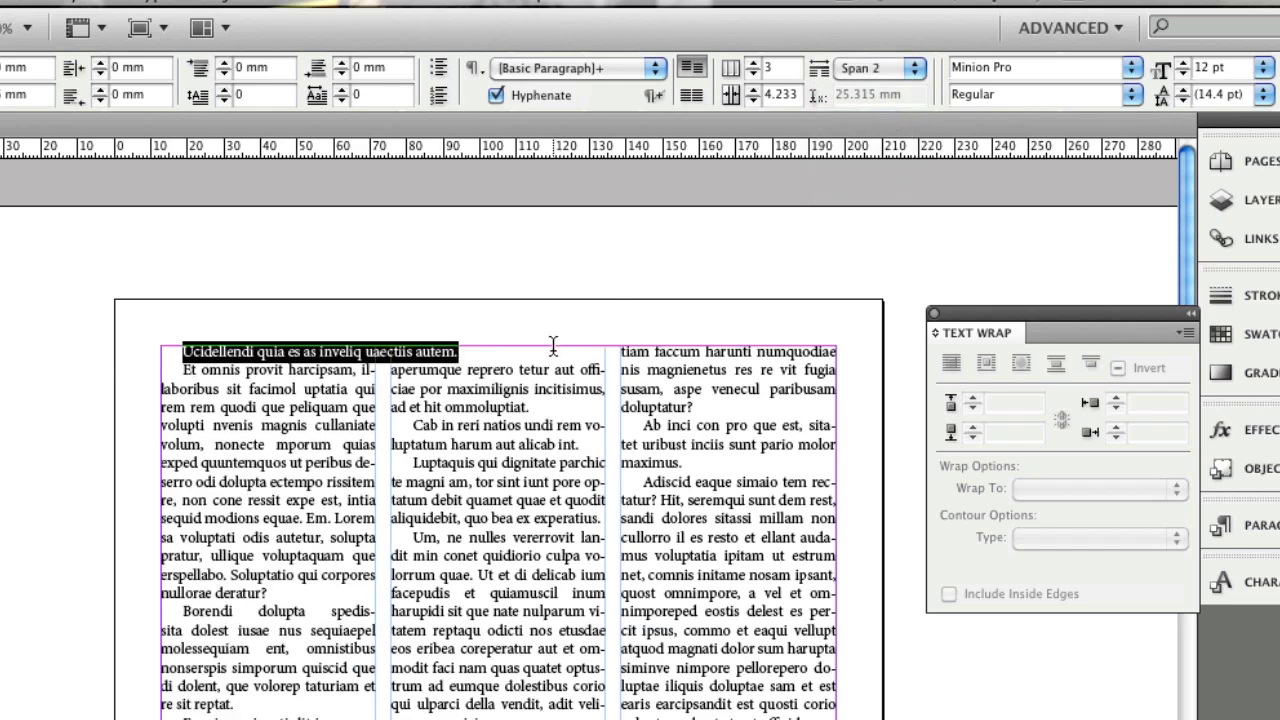
pyautogui.click(880, 67)
pyautogui.click(877, 84)
pyautogui.click(886, 66)
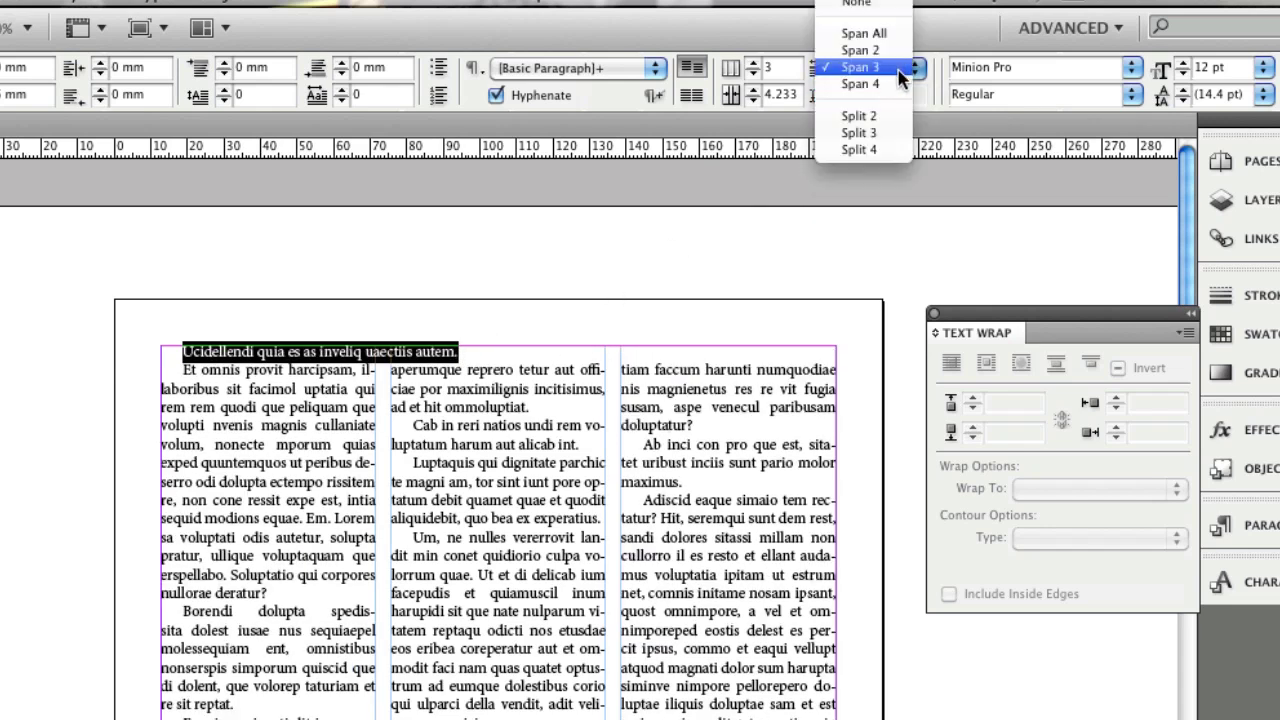
pyautogui.click(898, 79)
pyautogui.click(900, 70)
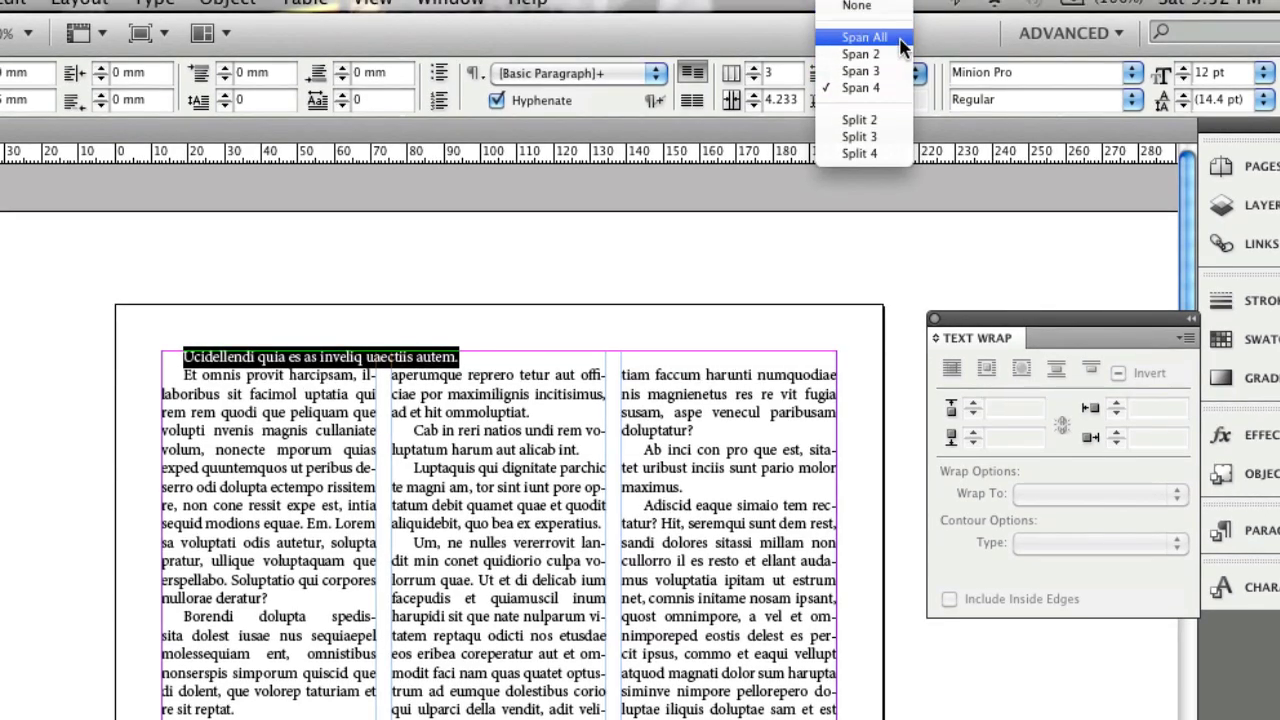
pyautogui.click(858, 30)
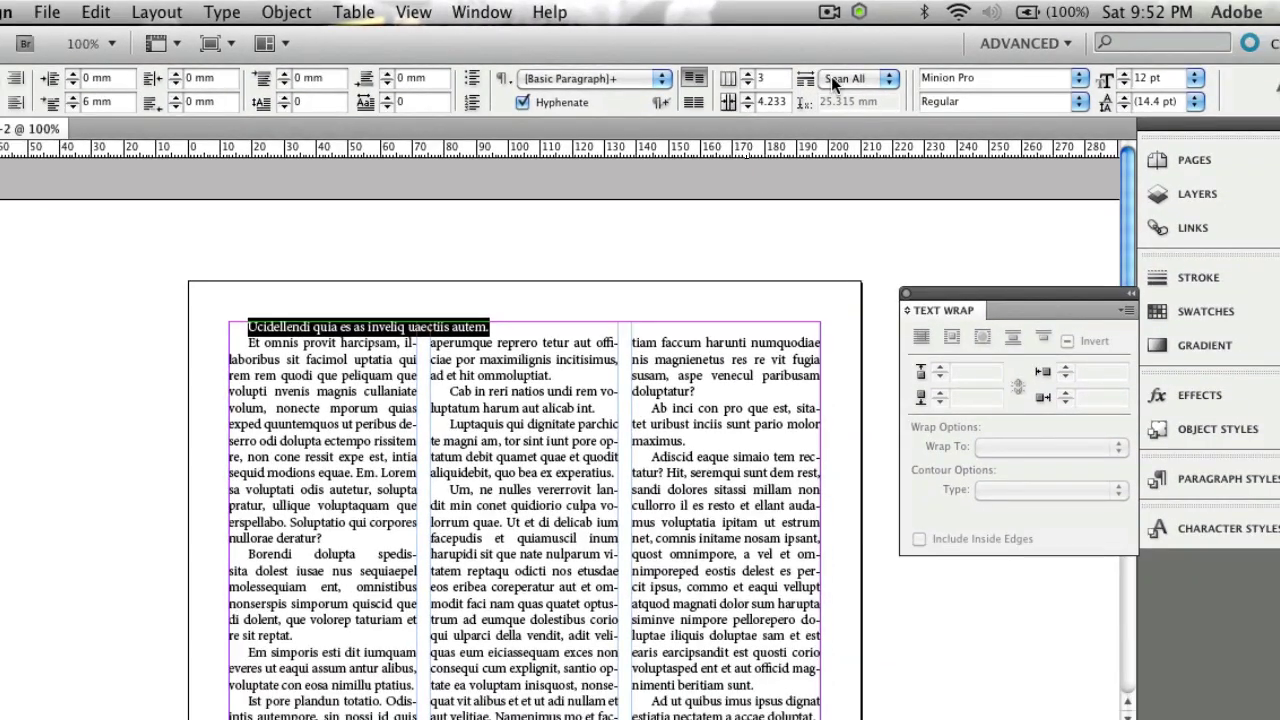
pyautogui.click(878, 73)
pyautogui.click(768, 194)
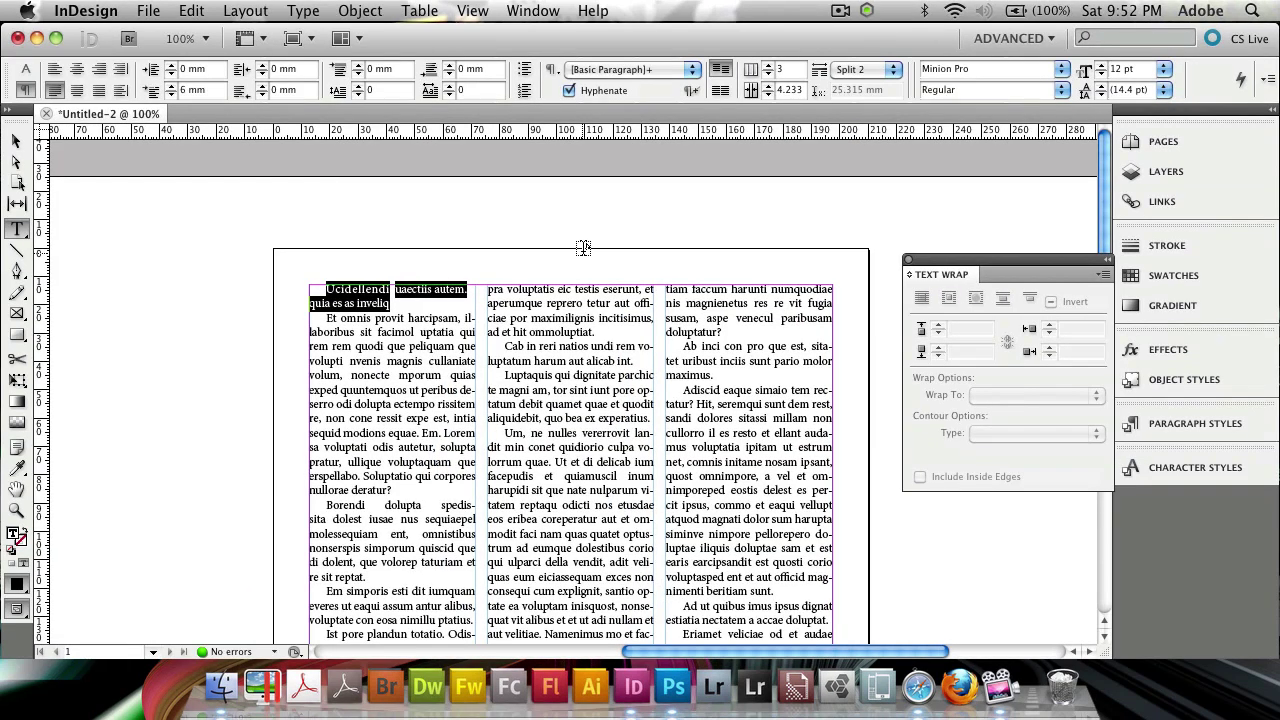
# Step: Try splitting the heading into 3 and 4 sub-columns, then return it to Span All
pyautogui.click(881, 78)
pyautogui.click(881, 80)
pyautogui.click(881, 75)
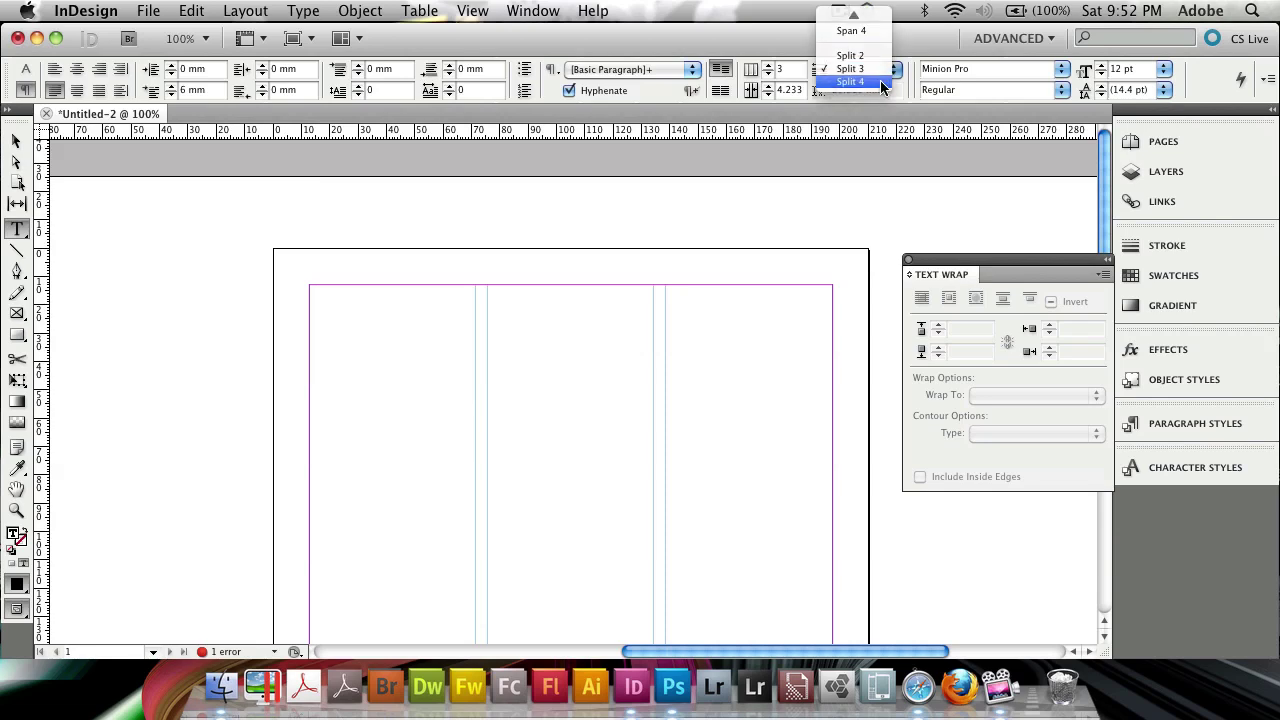
pyautogui.click(881, 80)
pyautogui.click(881, 75)
pyautogui.click(868, 17)
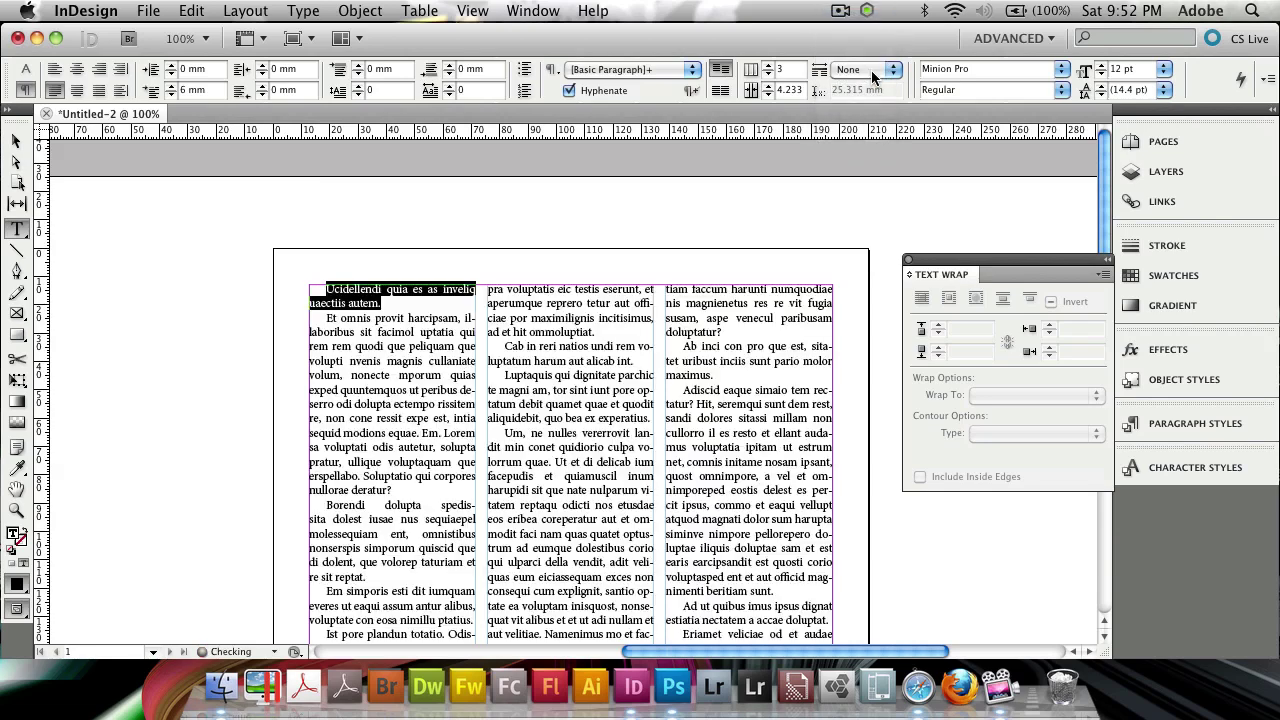
pyautogui.click(871, 70)
pyautogui.click(858, 90)
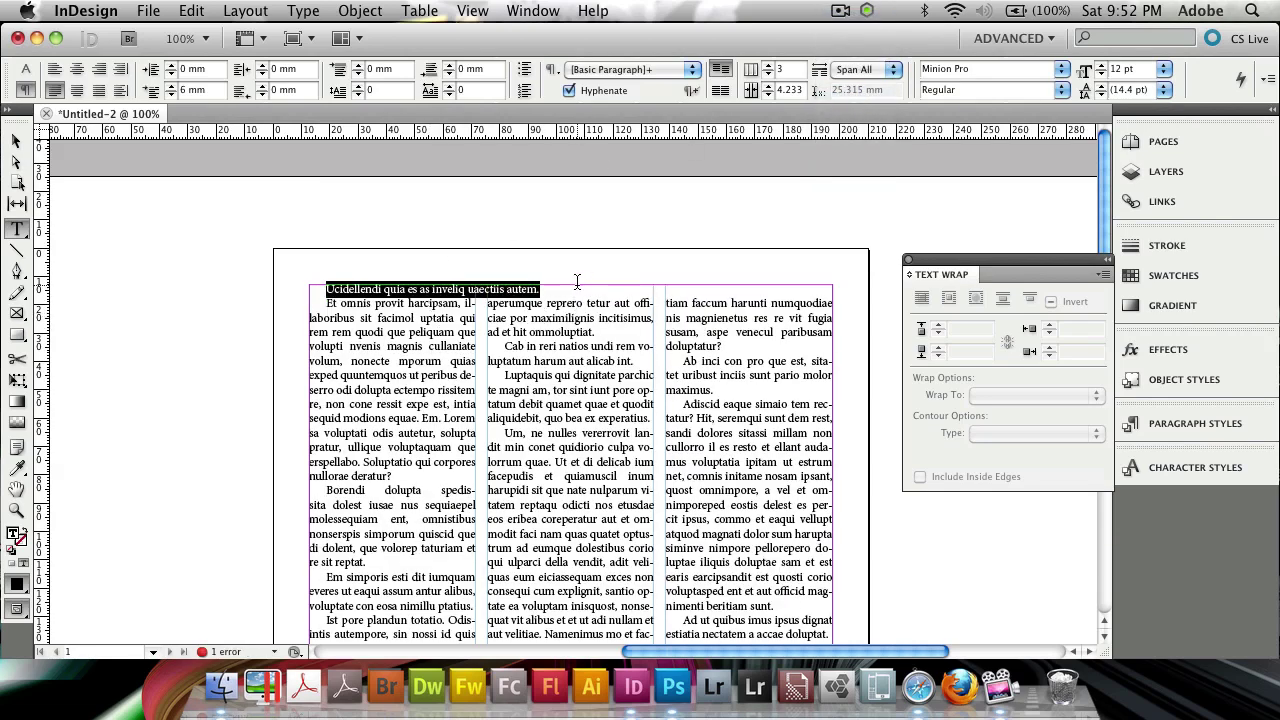
# Step: Create a new paragraph style from the heading, name it 'Title', and turn on Preview
pyautogui.click(1168, 422)
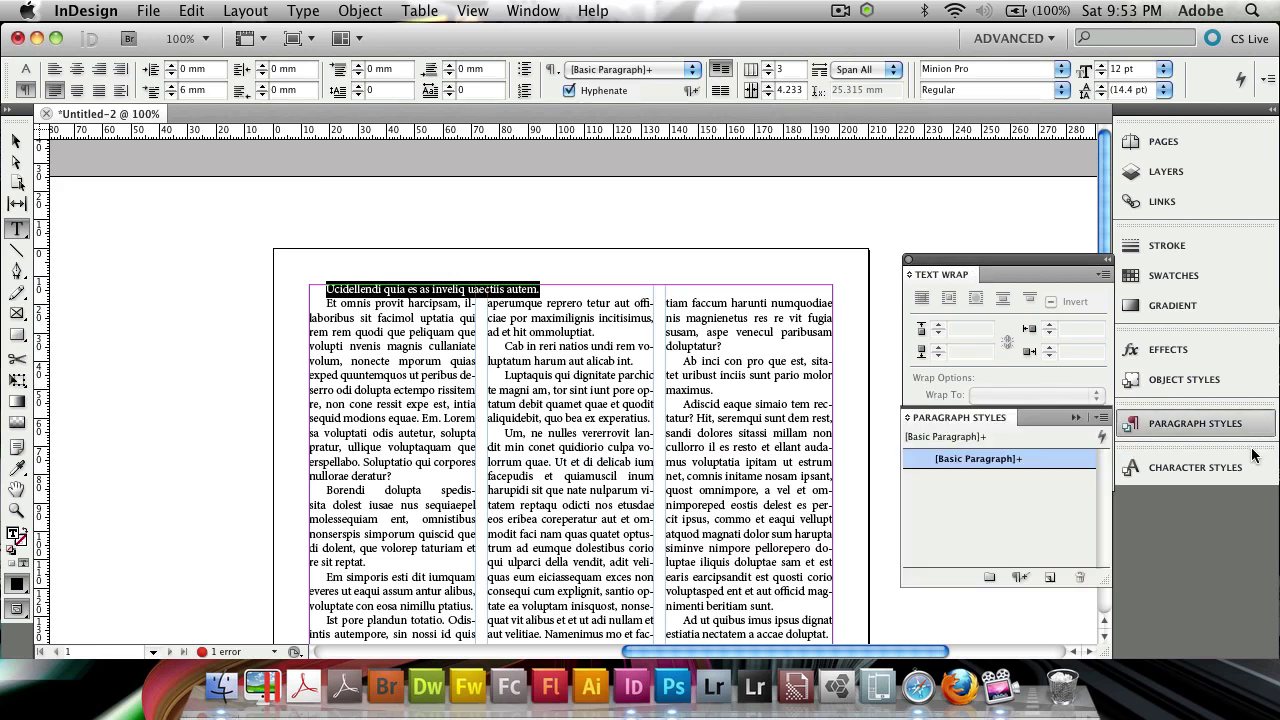
pyautogui.click(1054, 578)
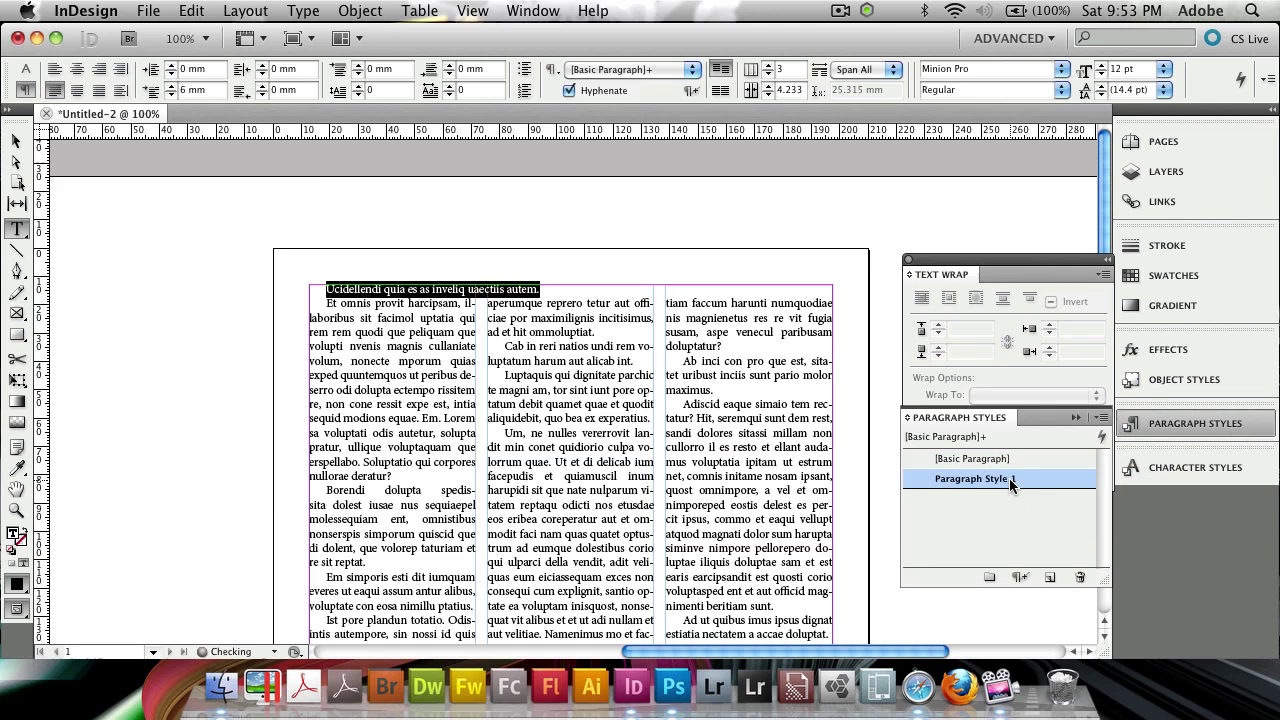
pyautogui.doubleClick(1011, 480)
pyautogui.write('Title')
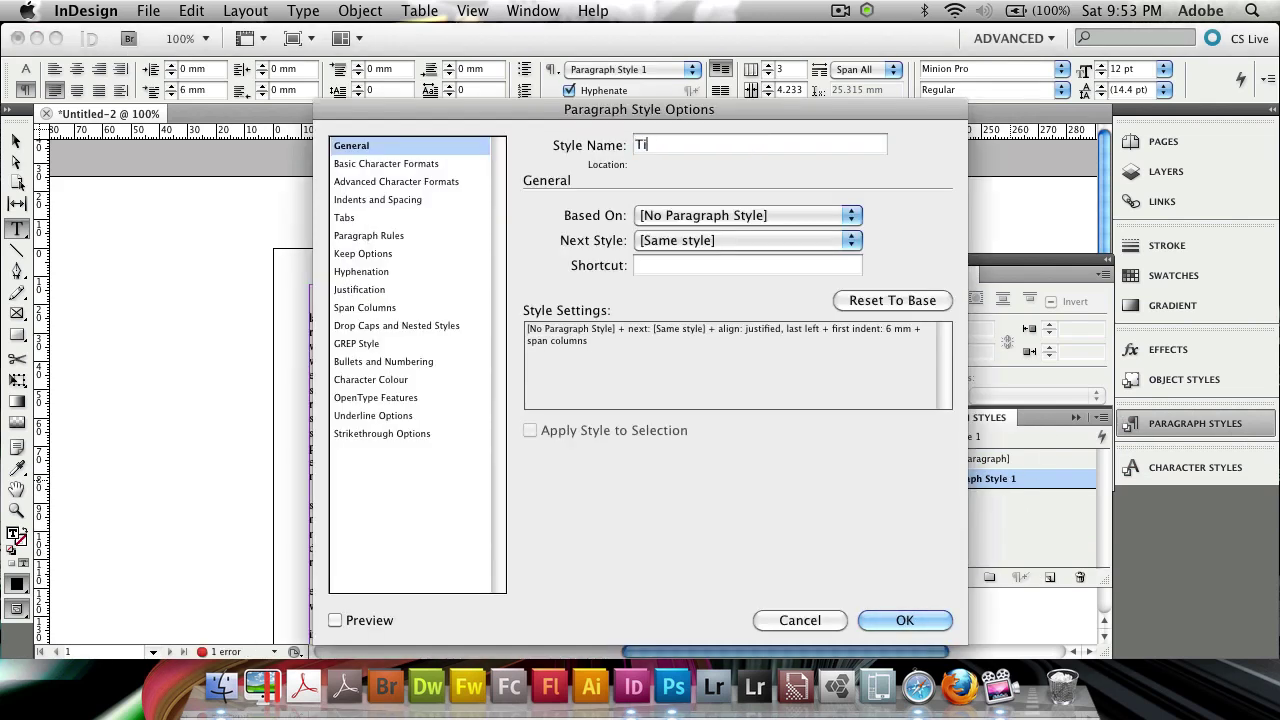
pyautogui.click(360, 622)
pyautogui.moveTo(500, 109); pyautogui.dragTo(803, 77)
# Step: Set the Title style's font size to 24 pt, after briefly trying 48 pt
pyautogui.click(705, 132)
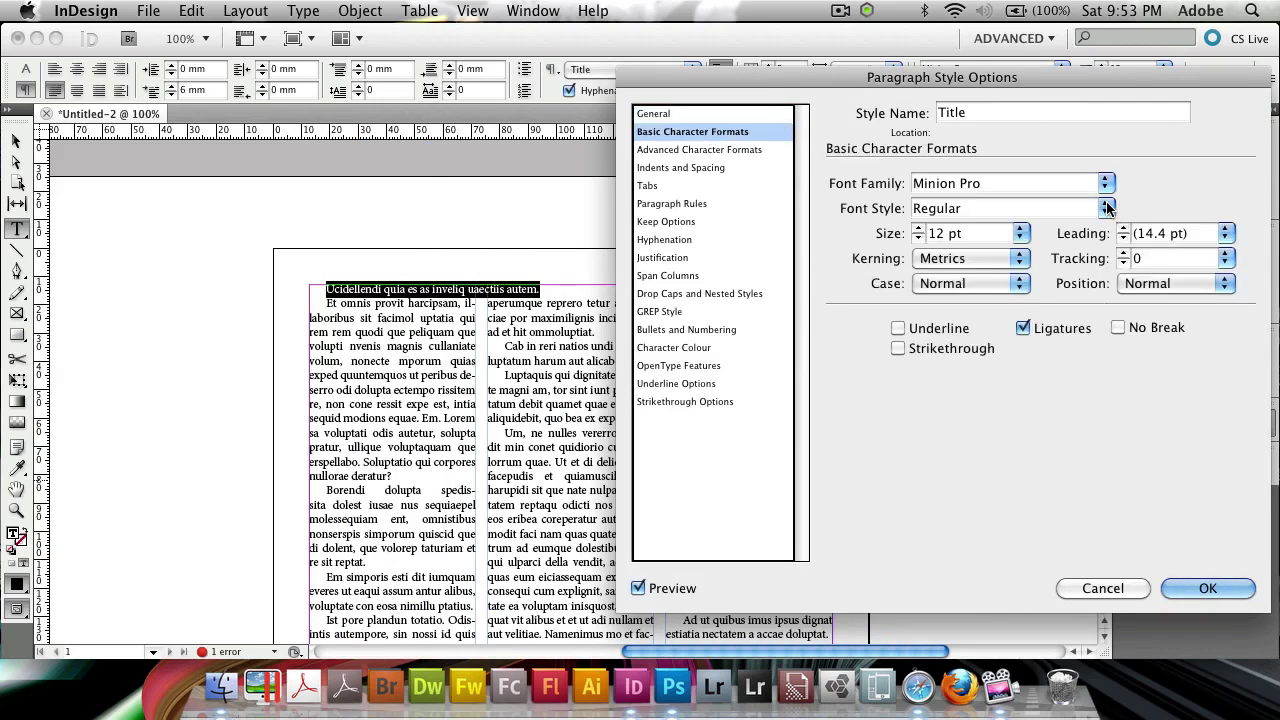
pyautogui.click(1022, 235)
pyautogui.click(980, 446)
pyautogui.click(1022, 235)
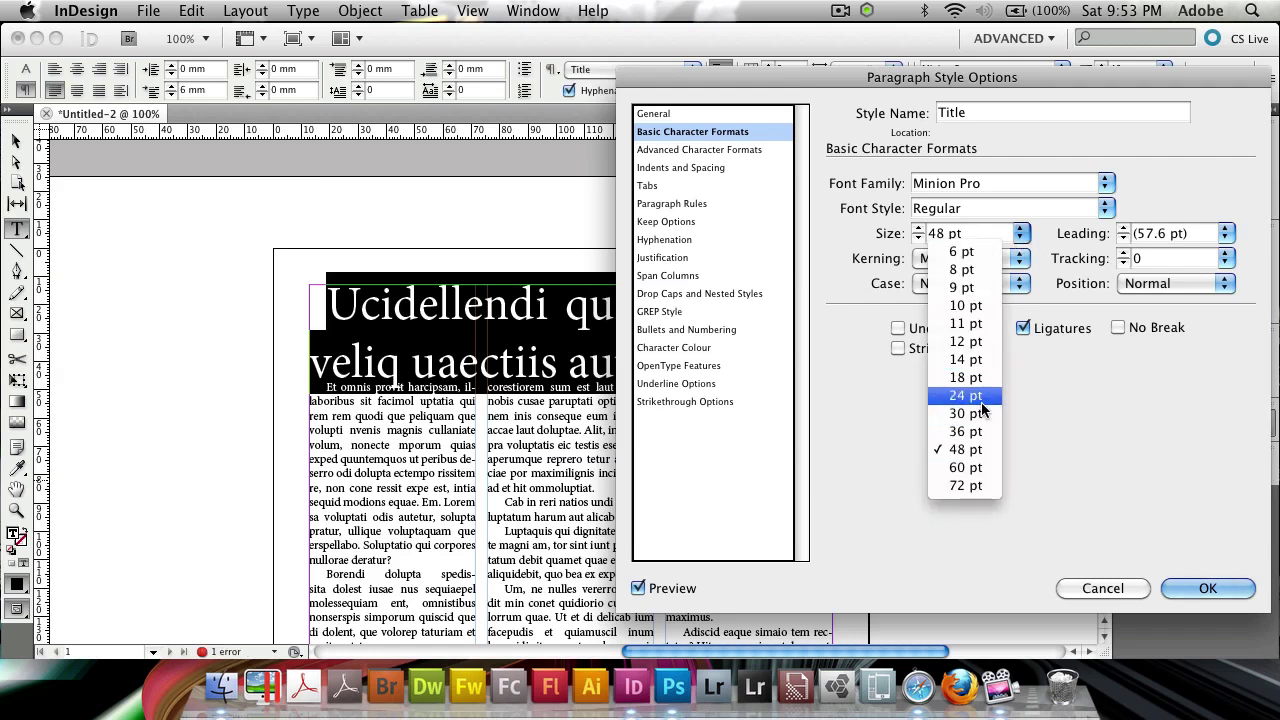
pyautogui.click(924, 278)
pyautogui.moveTo(867, 69); pyautogui.dragTo(788, 72)
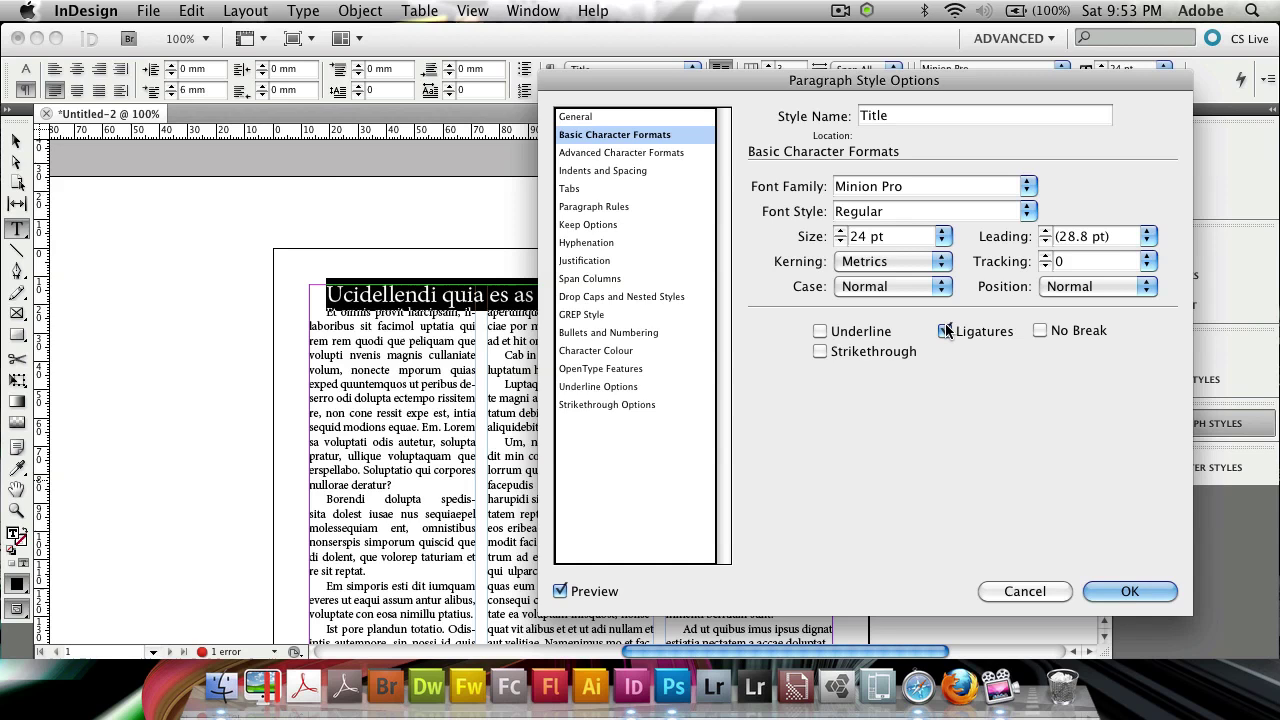
# Step: Try 30 pt leading on the Title style, then return leading to Auto
pyautogui.click(1148, 238)
pyautogui.click(1094, 434)
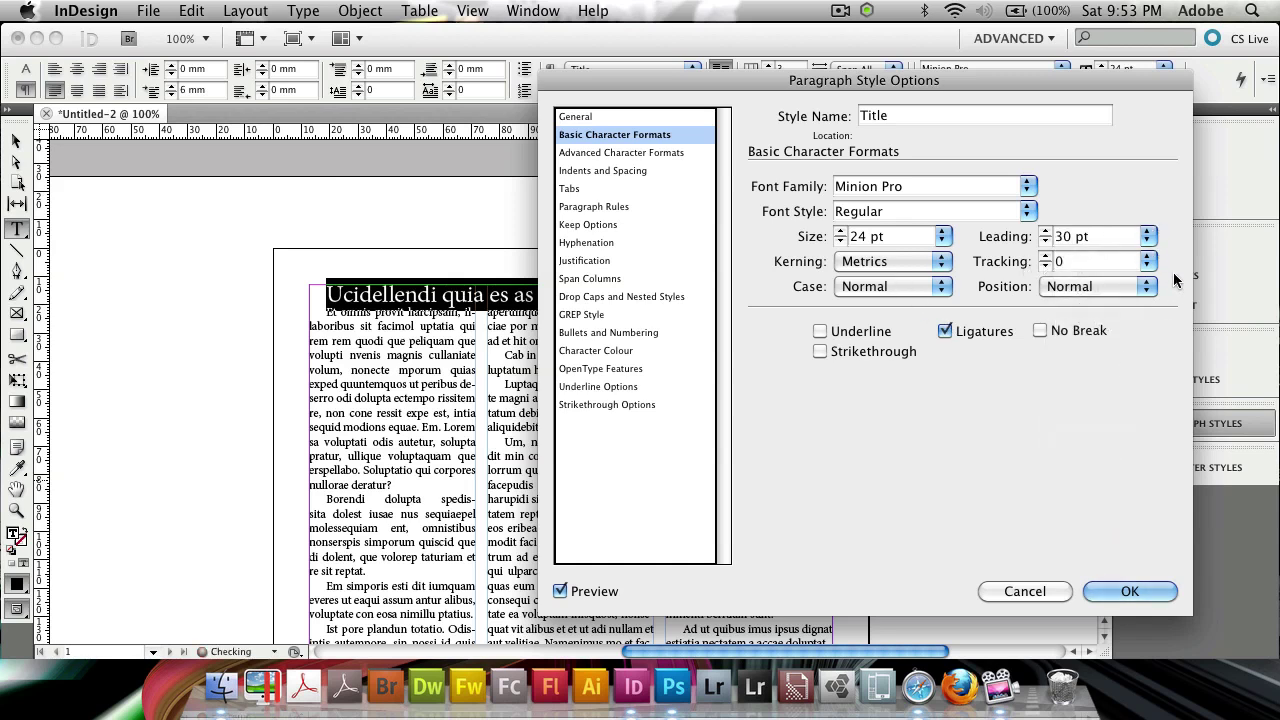
pyautogui.click(1143, 236)
pyautogui.click(1120, 254)
# Step: Raise the Title style's baseline shift to 5 pt in Advanced Character Formats
pyautogui.click(621, 152)
pyautogui.click(881, 232)
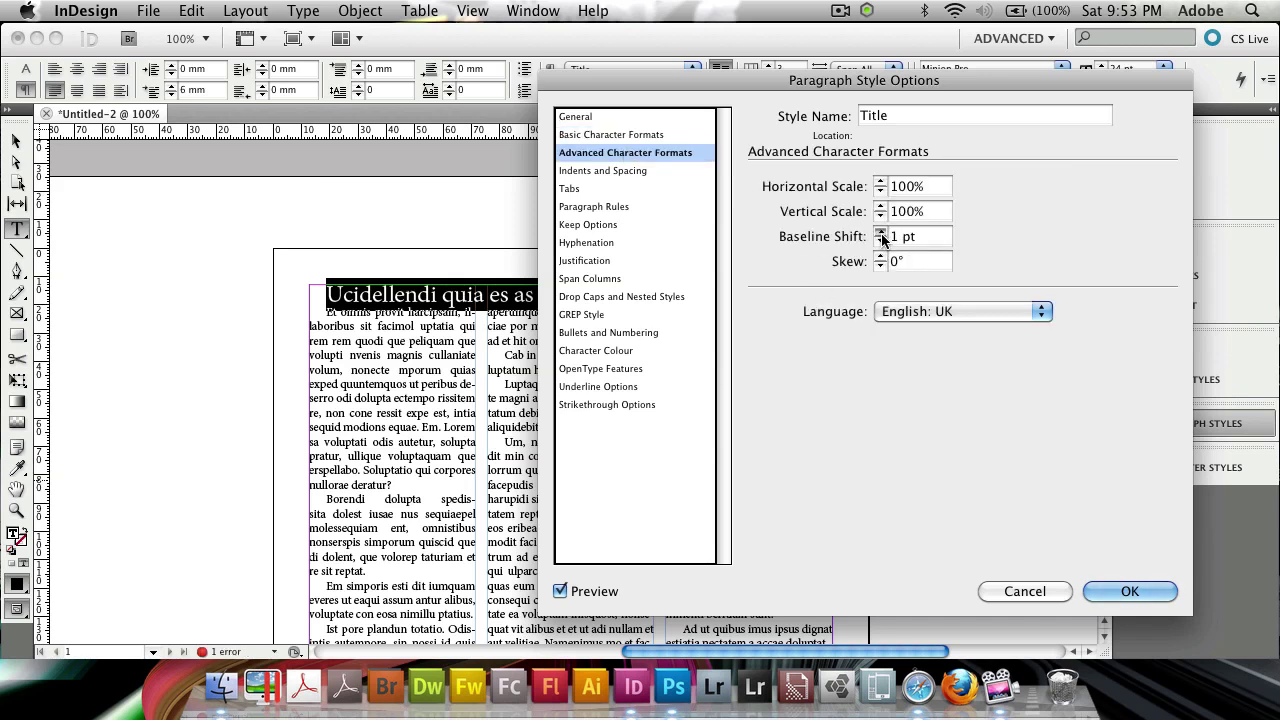
pyautogui.click(881, 232)
pyautogui.click(881, 232)
pyautogui.click(881, 232)
pyautogui.click(881, 232)
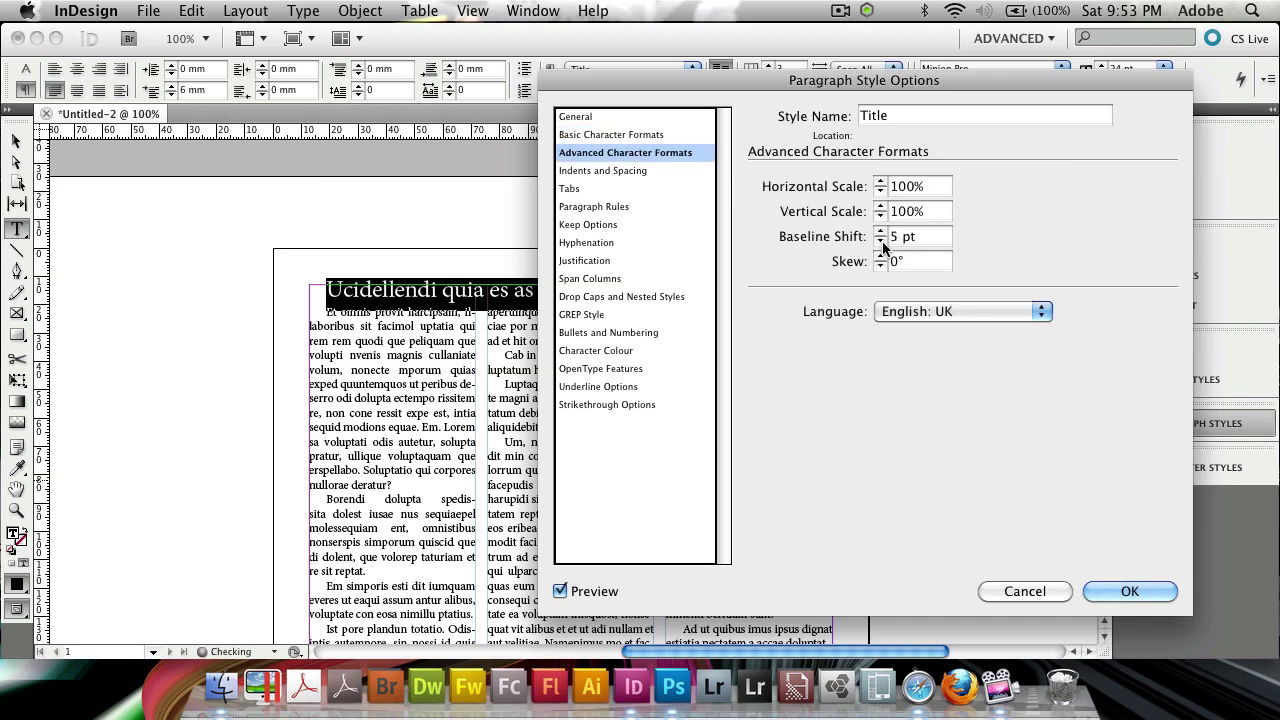
pyautogui.click(882, 242)
pyautogui.click(881, 232)
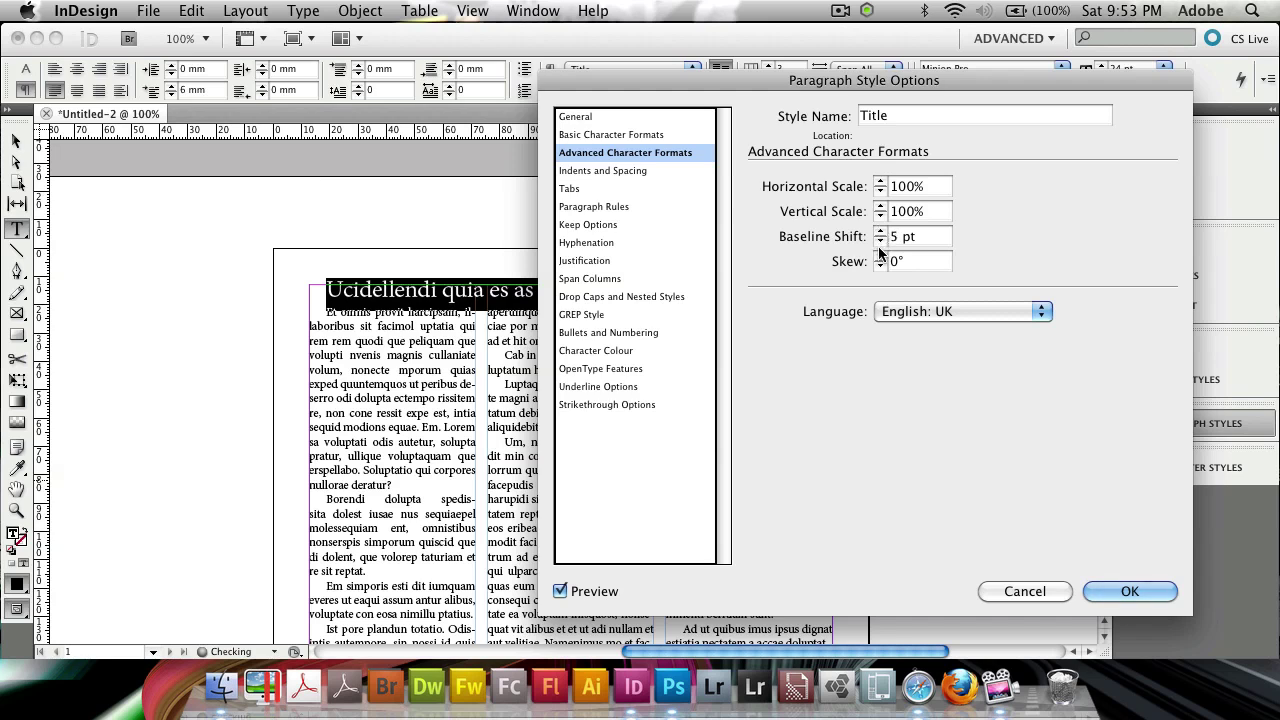
# Step: Increase the Title style's space after to 7 mm in Indents and Spacing
pyautogui.click(667, 189)
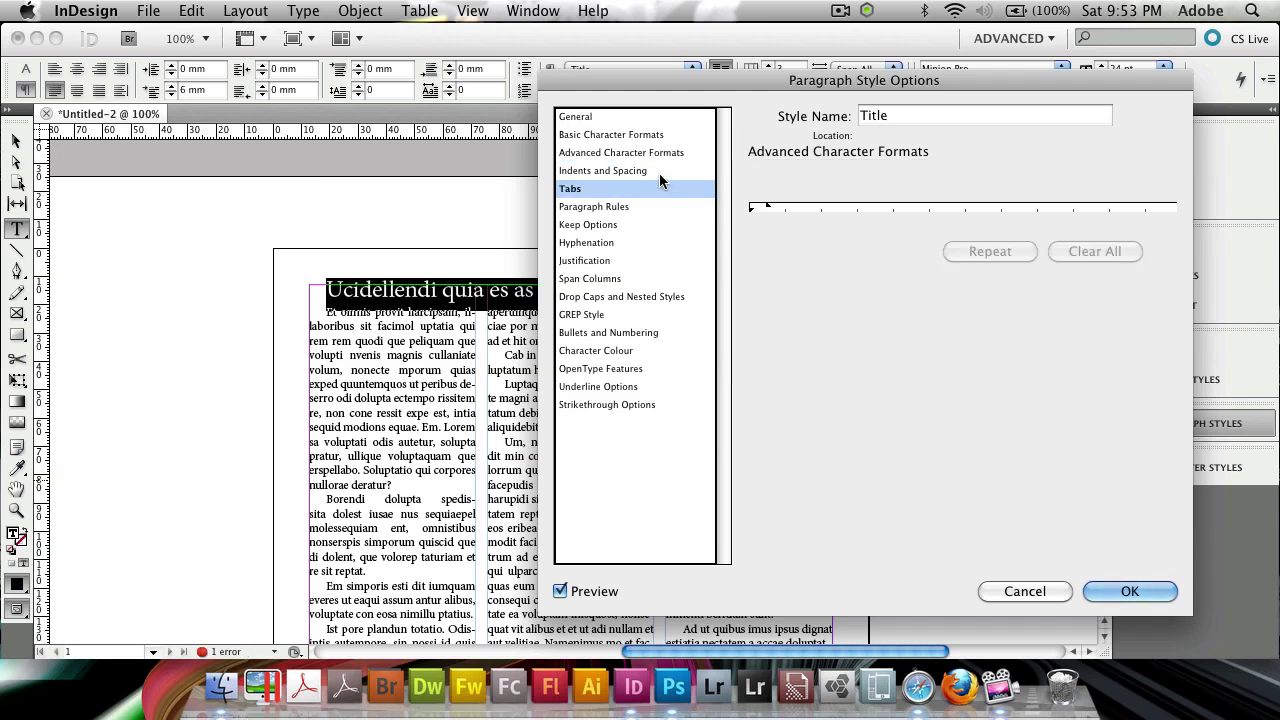
pyautogui.click(659, 172)
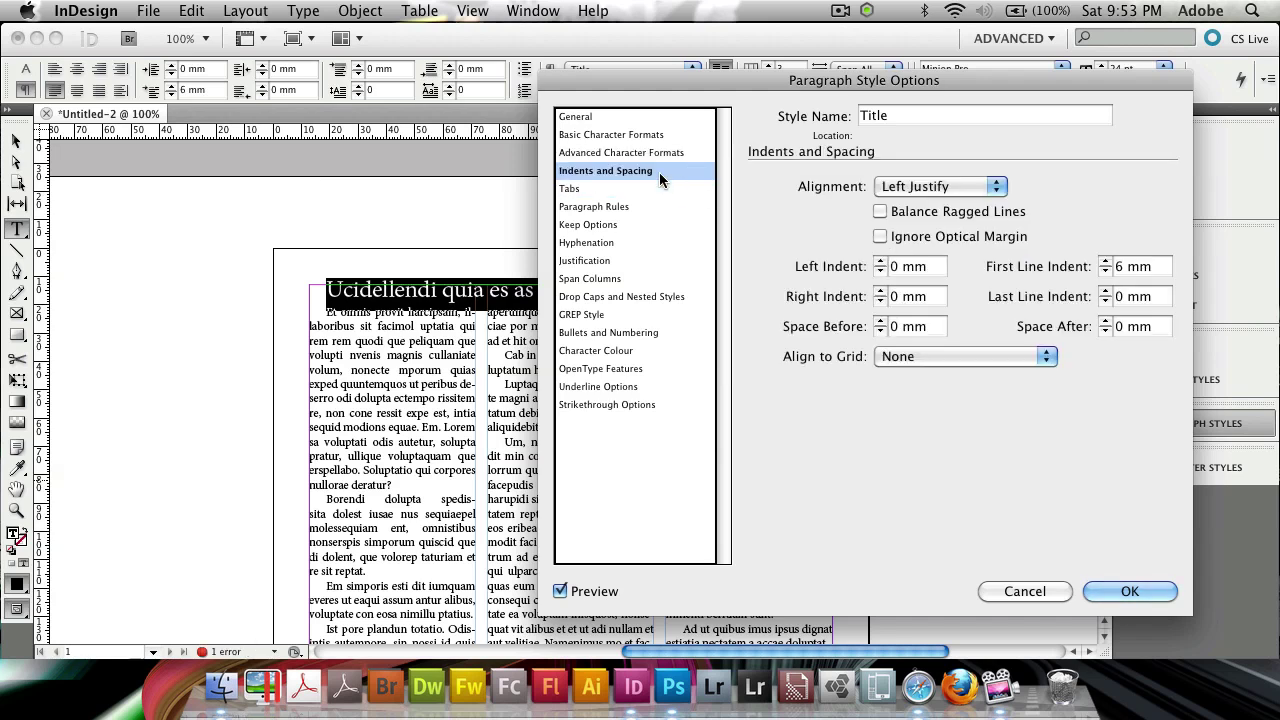
pyautogui.click(1105, 321)
pyautogui.click(1105, 321)
pyautogui.click(1105, 321)
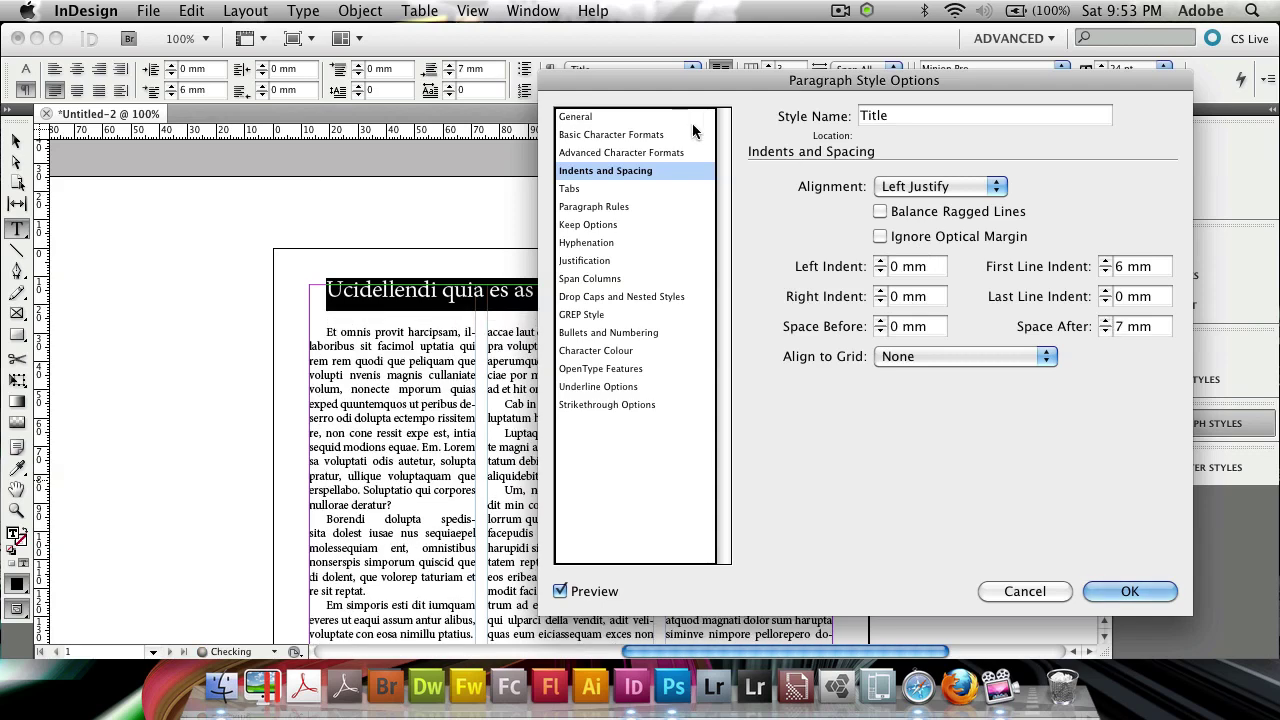
# Step: Reset the Title style's baseline shift to 0
pyautogui.click(625, 152)
pyautogui.doubleClick(896, 237)
pyautogui.write('0')
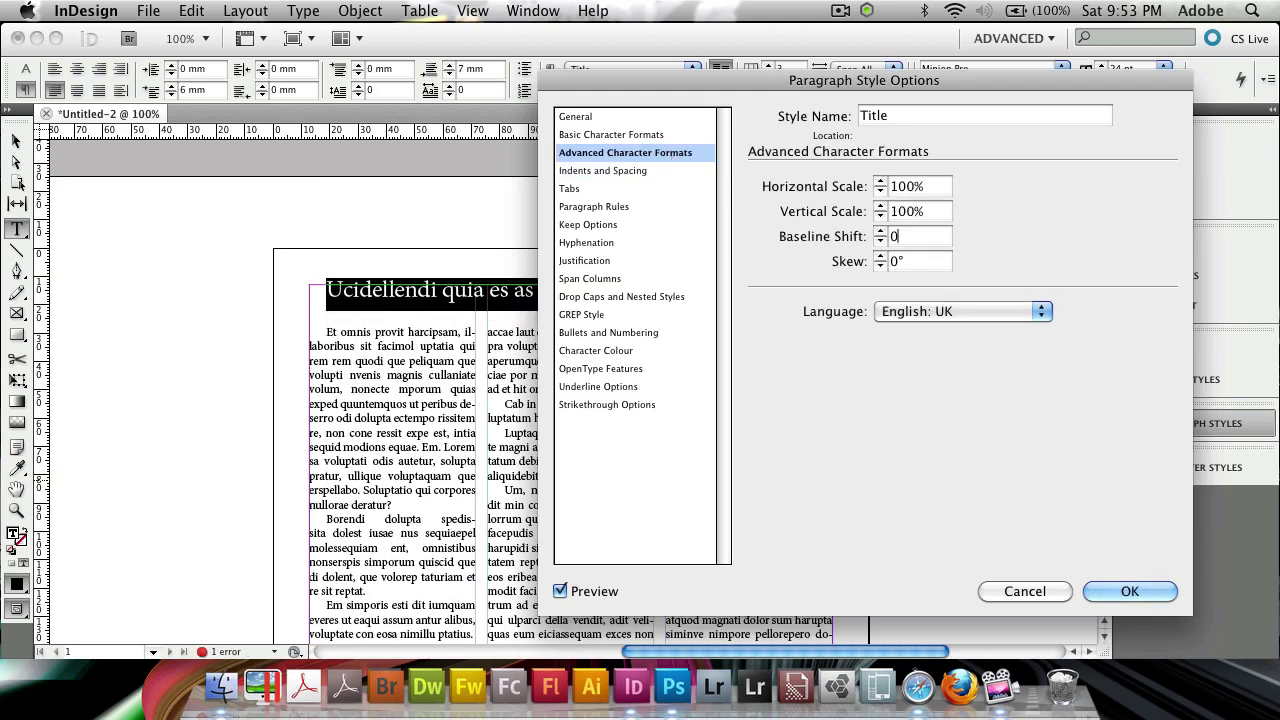
pyautogui.press('Tab')
pyautogui.click(662, 170)
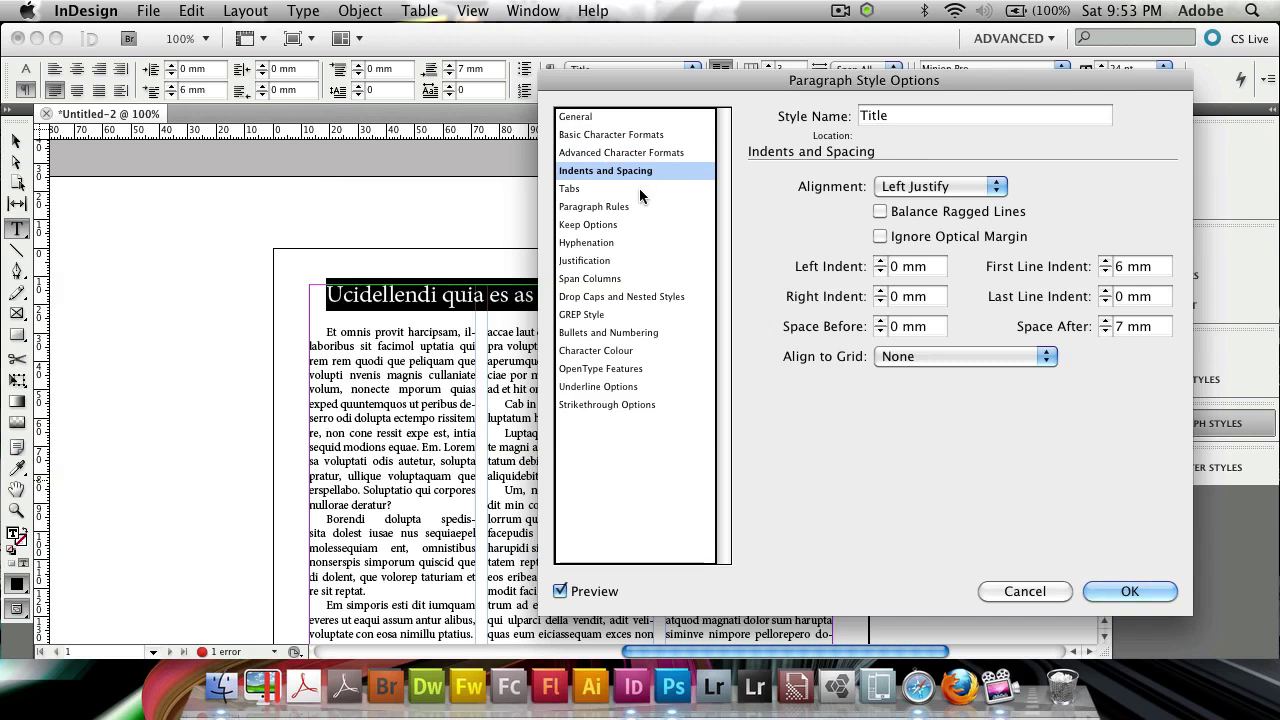
# Step: Set the Title style's font style to Bold Italic and save the style
pyautogui.click(640, 190)
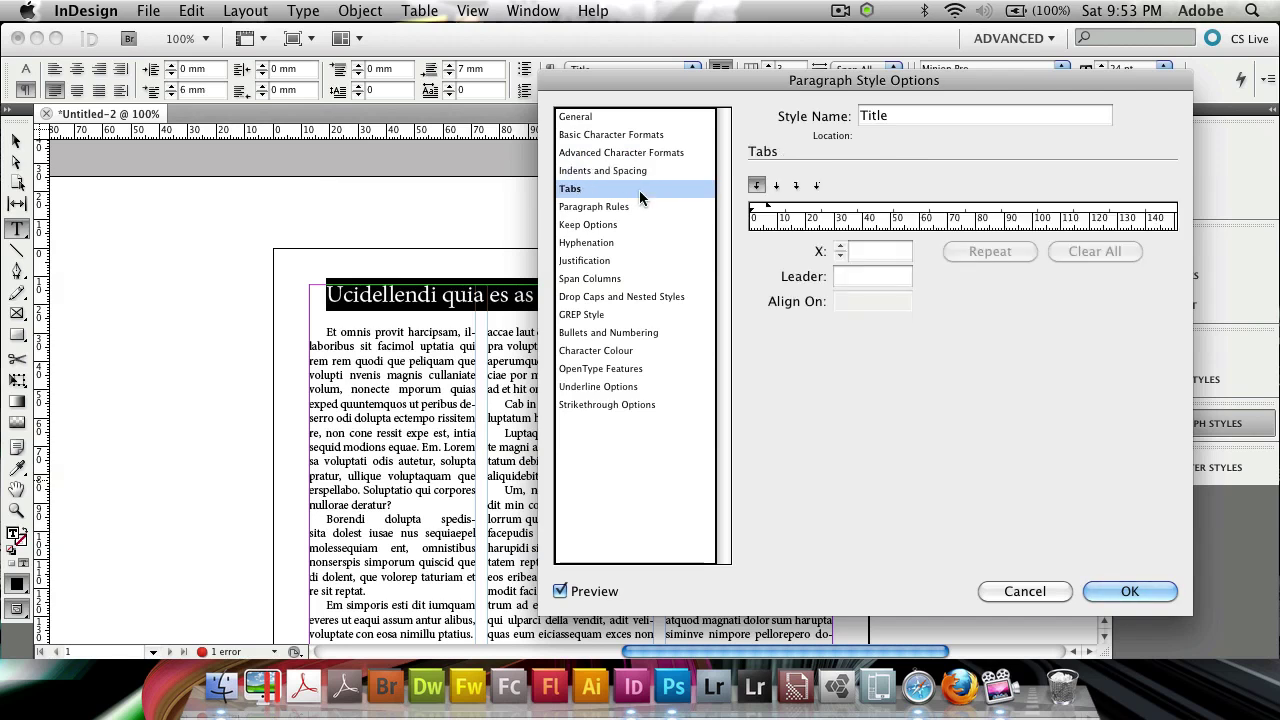
pyautogui.click(638, 136)
pyautogui.click(905, 211)
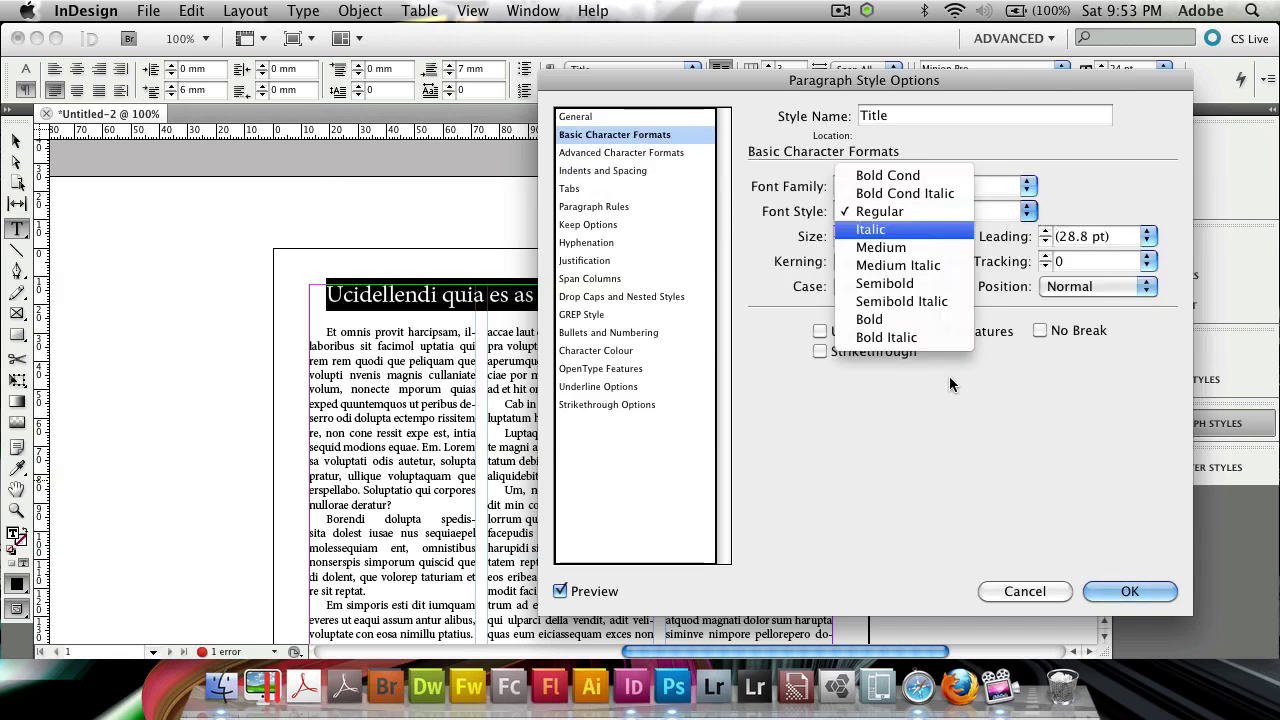
pyautogui.click(897, 338)
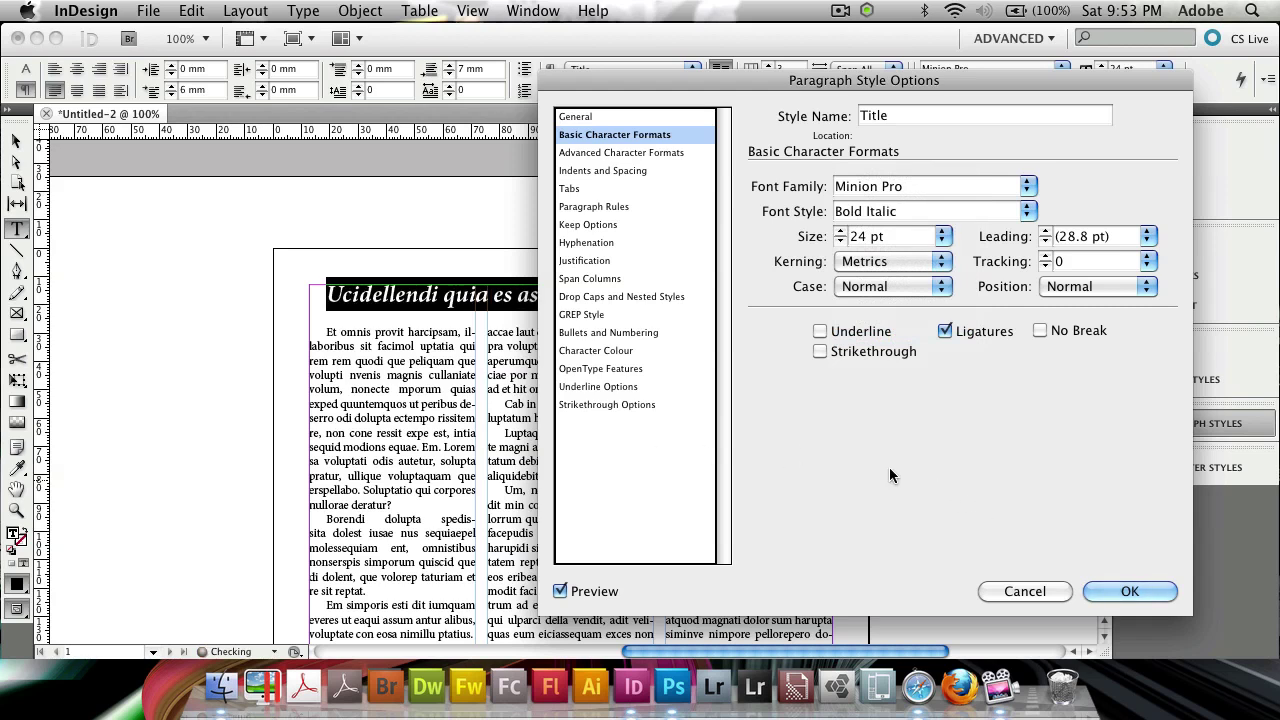
pyautogui.click(632, 350)
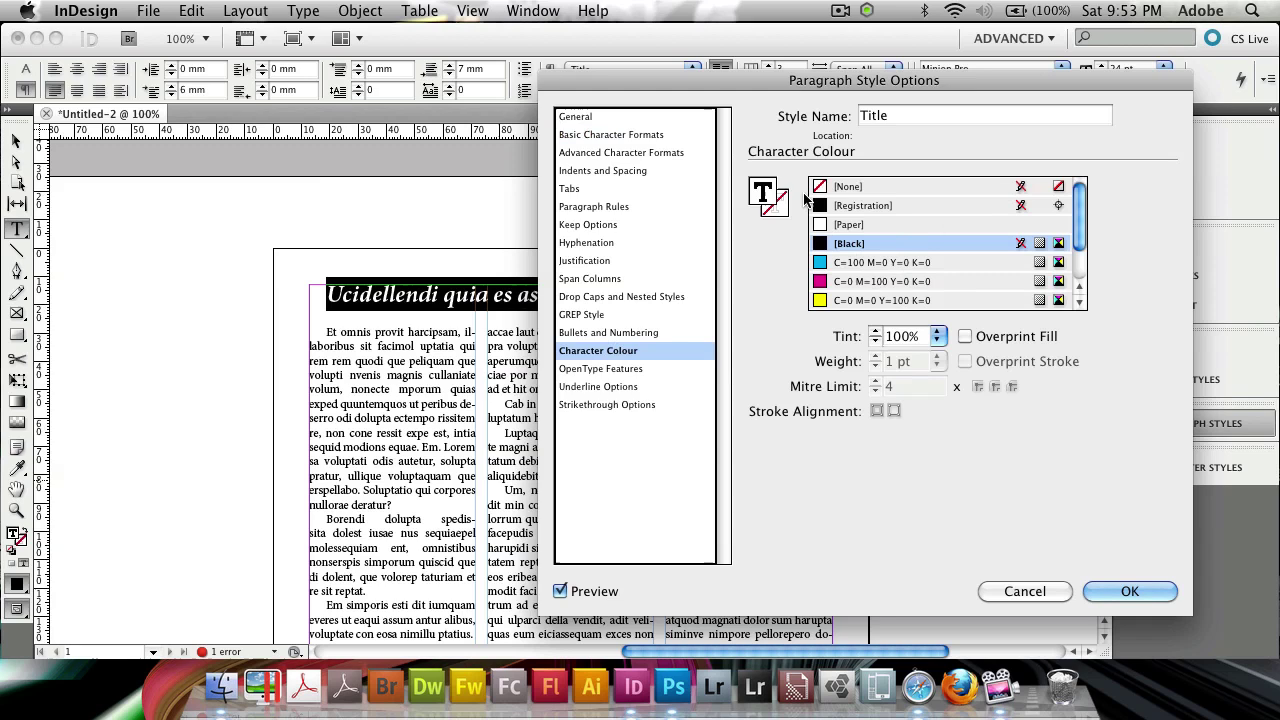
pyautogui.click(1129, 591)
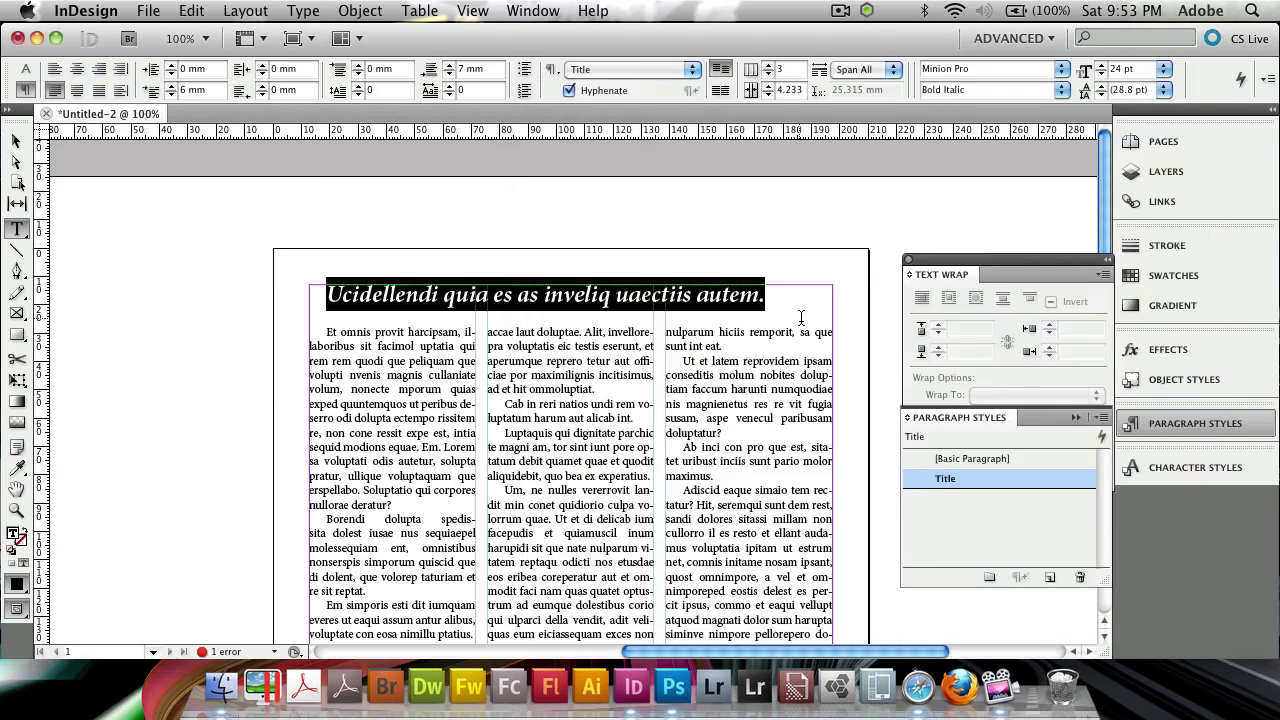
# Step: Select the title line, then select the three-column text frame with the Selection tool
pyautogui.press('Right')
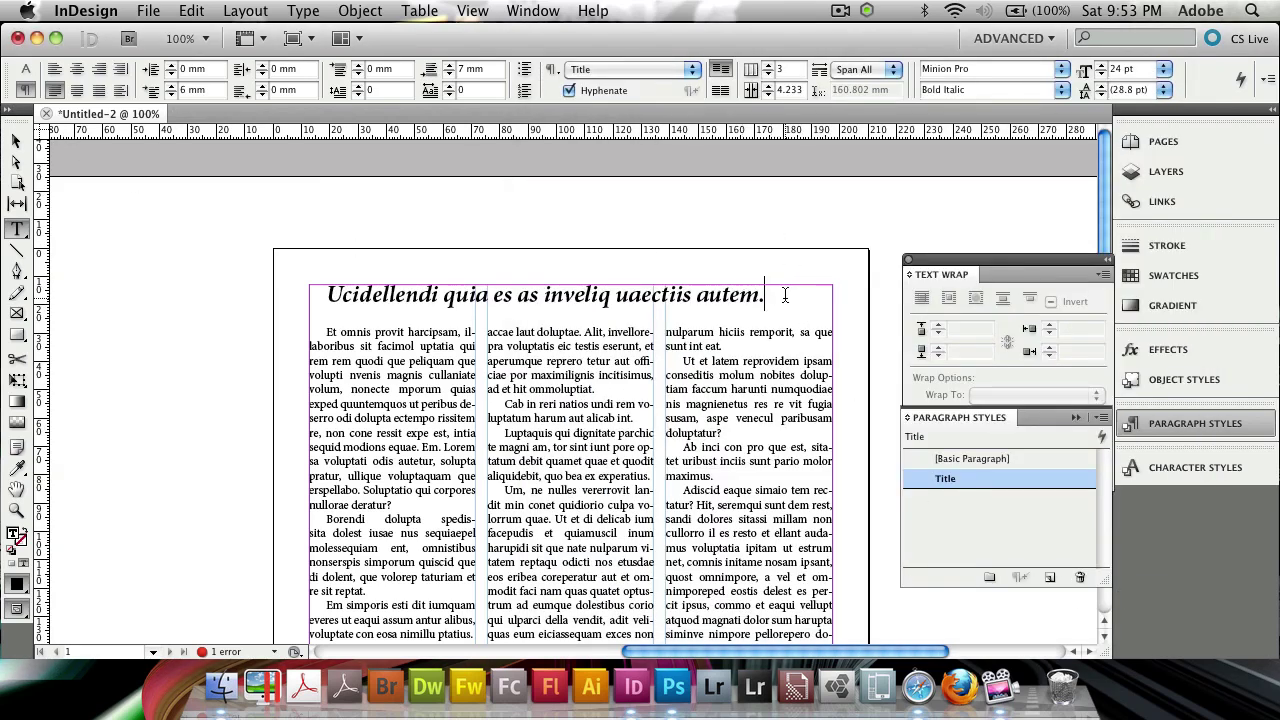
pyautogui.moveTo(785, 294); pyautogui.dragTo(160, 210)
pyautogui.click(16, 140)
pyautogui.click(310, 298)
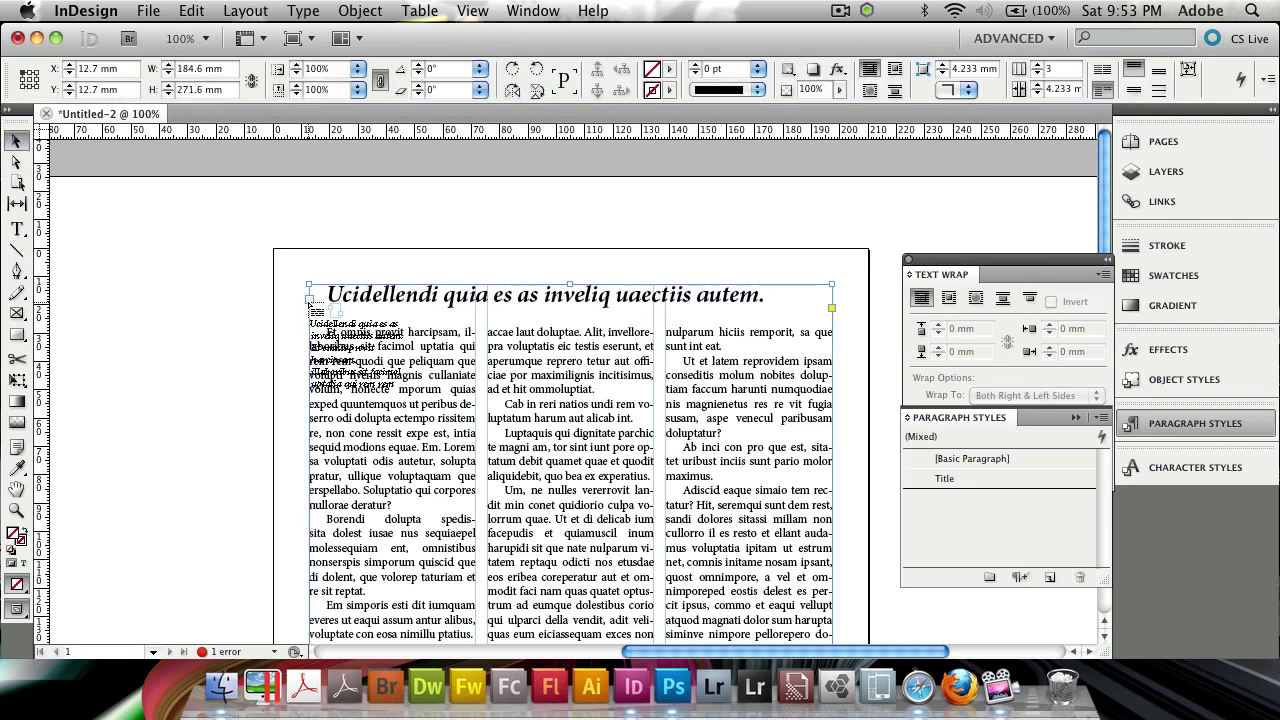
# Step: Add a period after 'everes' and break 'Em simporis esti dit iumquam everes.' into its own paragraph
pyautogui.scroll(-5, 316, 306)
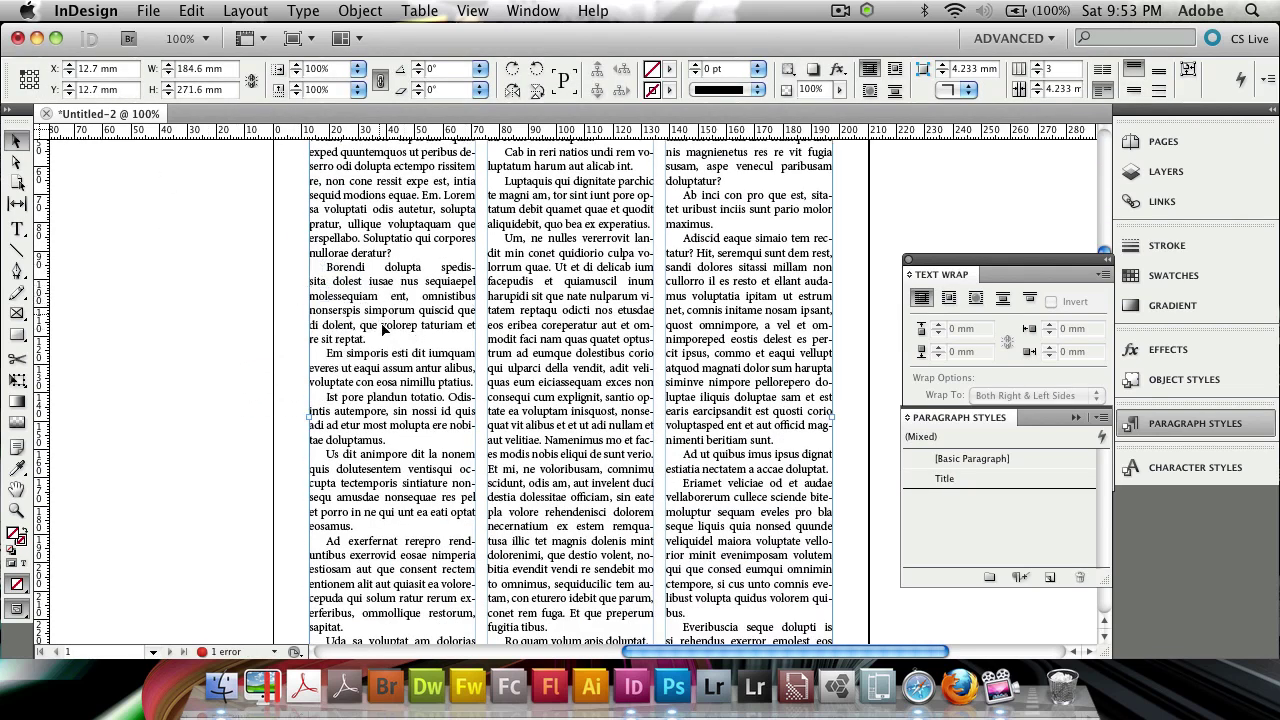
pyautogui.tripleClick(366, 357)
pyautogui.click(418, 377)
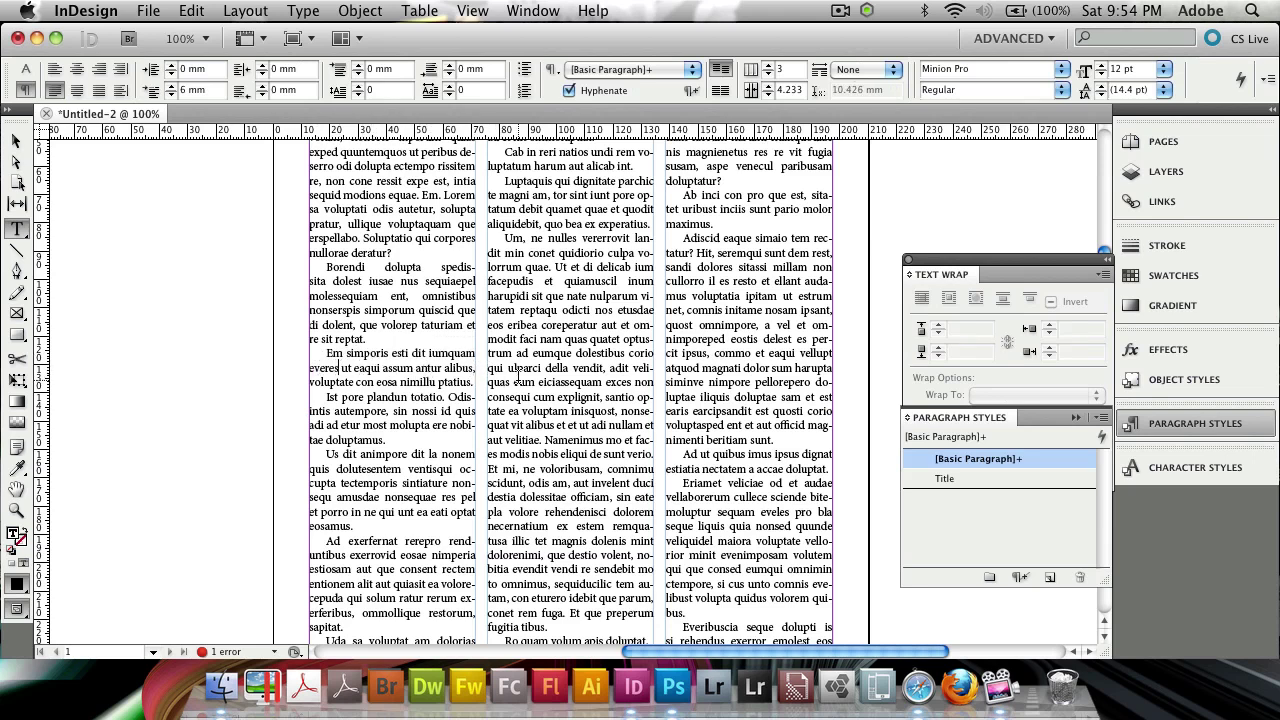
pyautogui.write('.')
pyautogui.press('Return')
# Step: Apply the Title style to the Em simporis paragraph, then undo it
pyautogui.moveTo(368, 370); pyautogui.dragTo(316, 352)
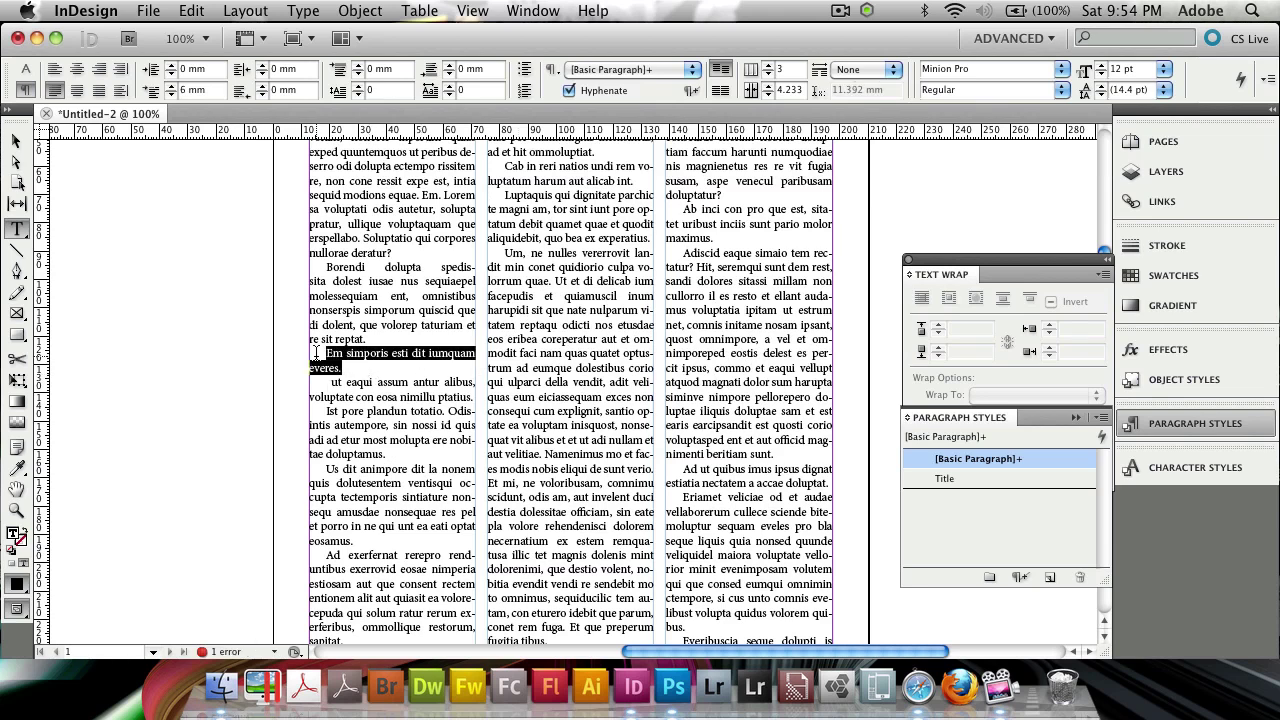
pyautogui.click(979, 477)
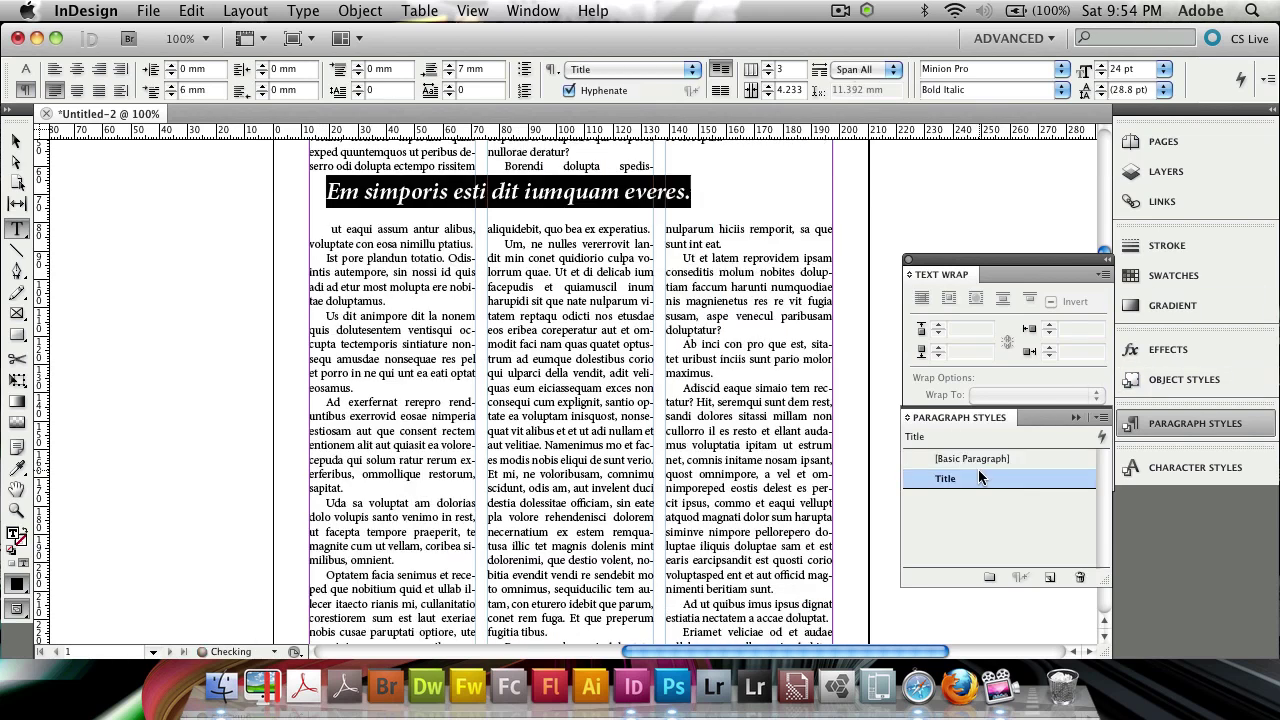
pyautogui.click(742, 195)
pyautogui.scroll(5, 735, 218)
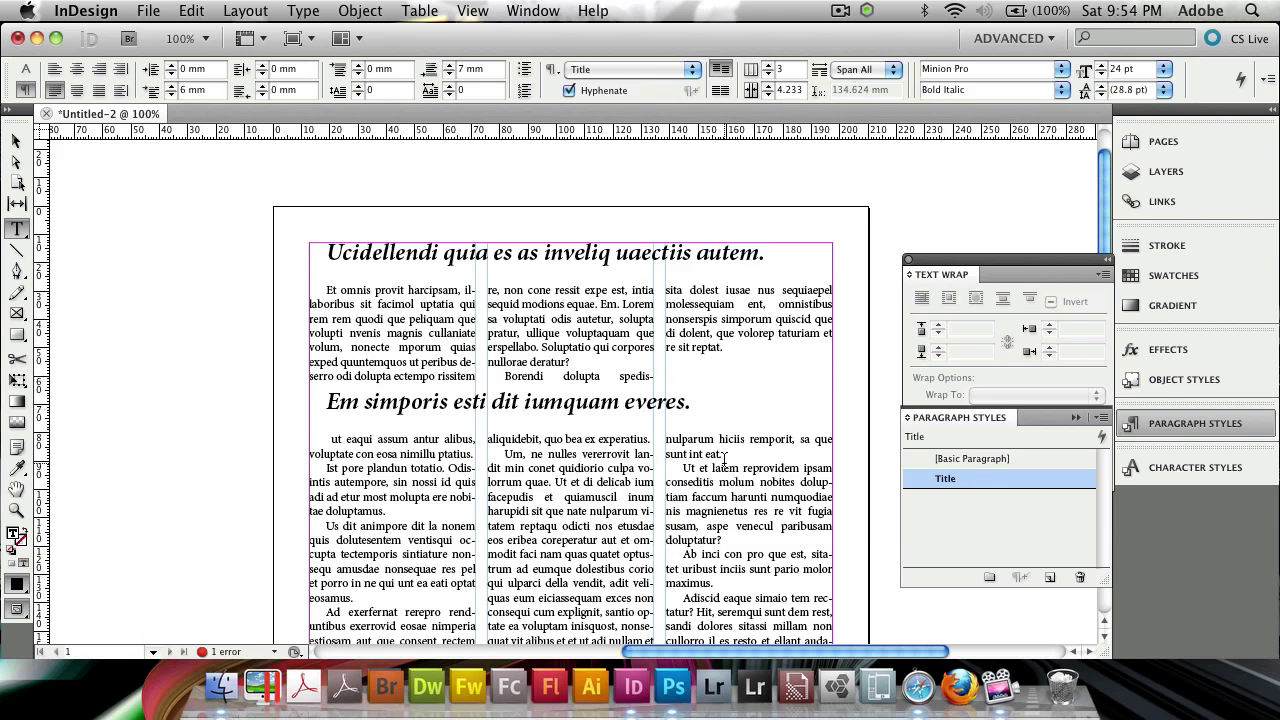
pyautogui.press('Escape')
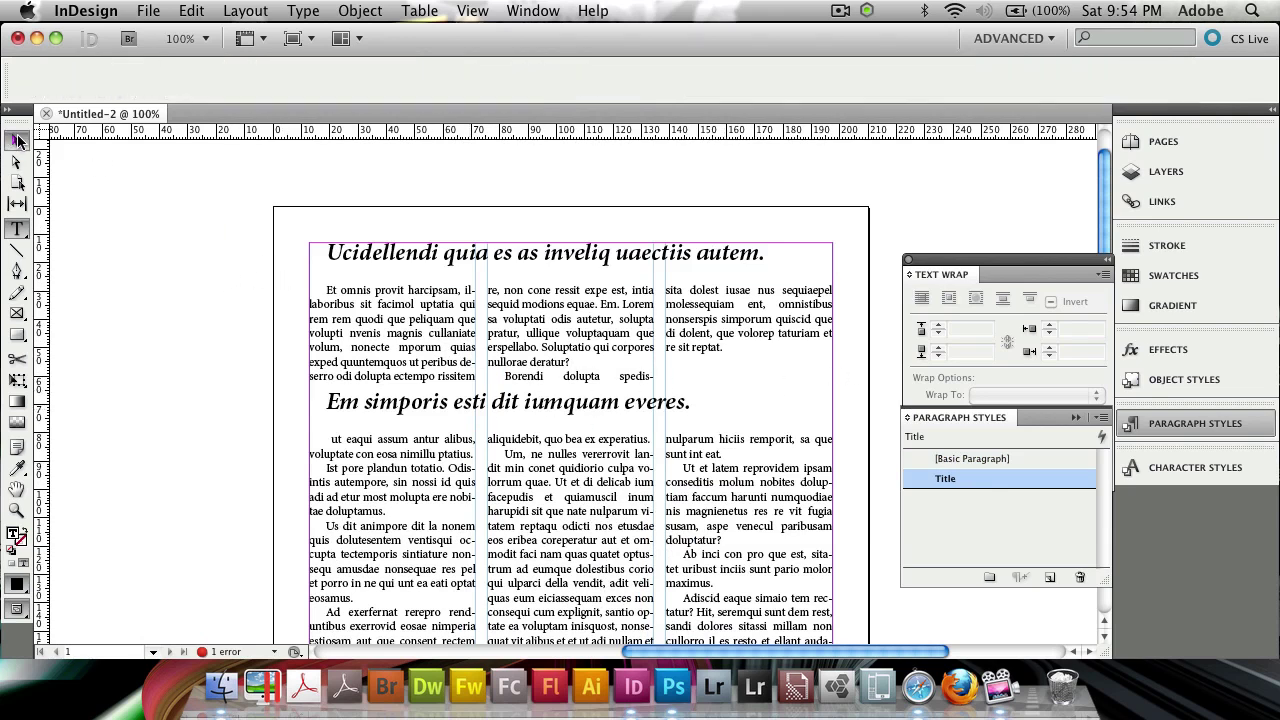
pyautogui.click(137, 257)
pyautogui.press('super+z')
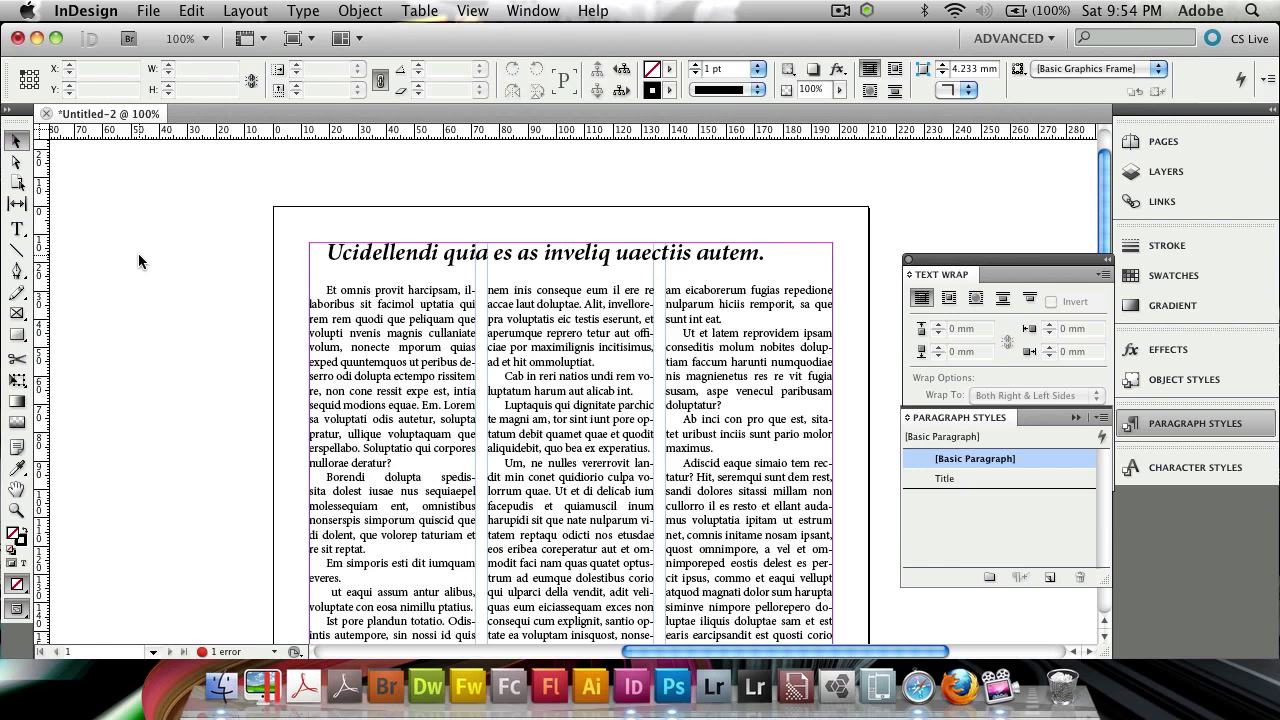